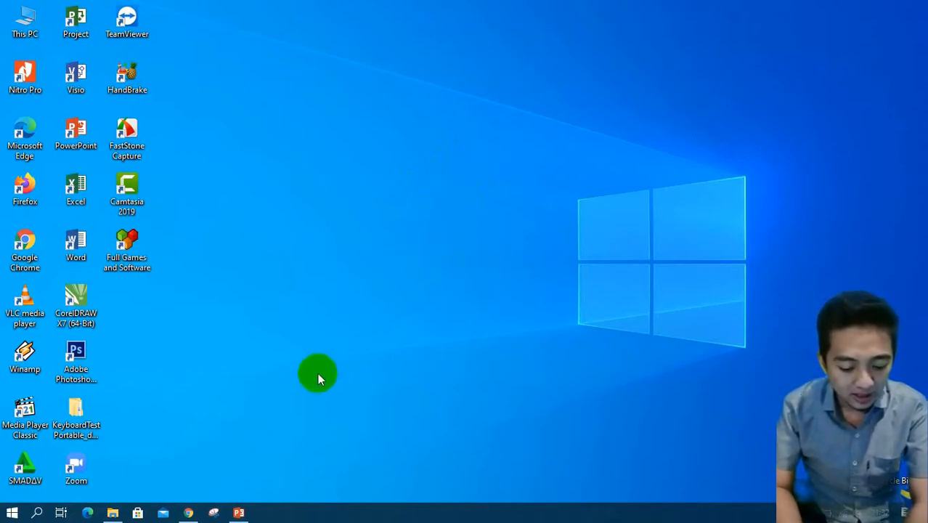
Switch to the PTS GEOGRAFI X IPS form in Chrome and open the add-ons marketplace for it.
left_click(188, 512)
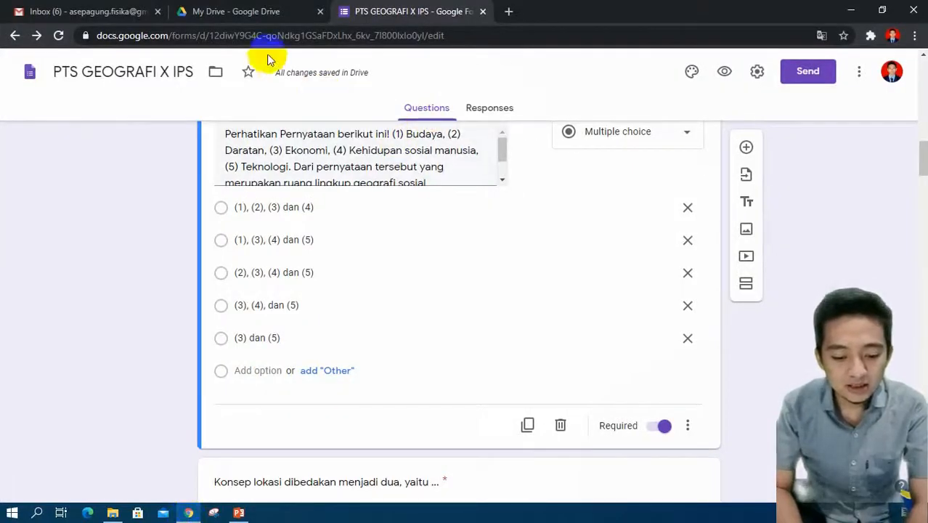
left_click(252, 16)
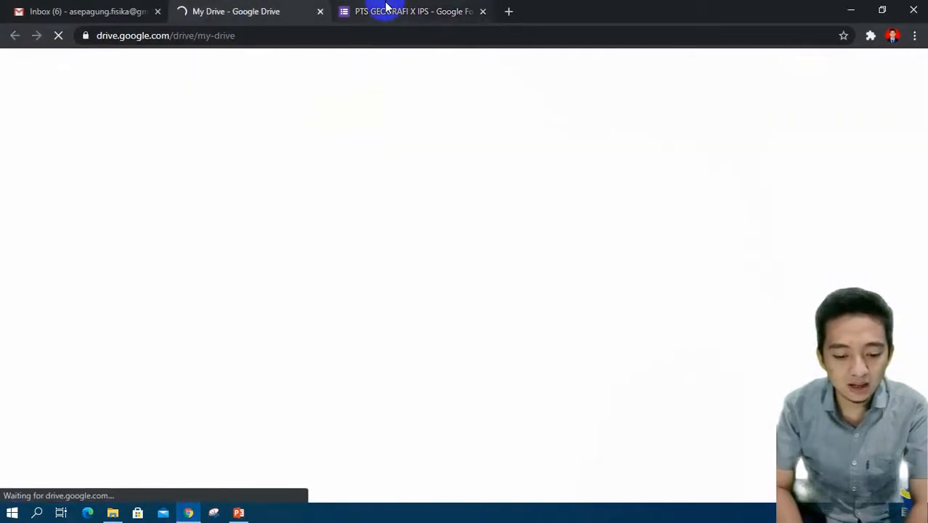
left_click(386, 9)
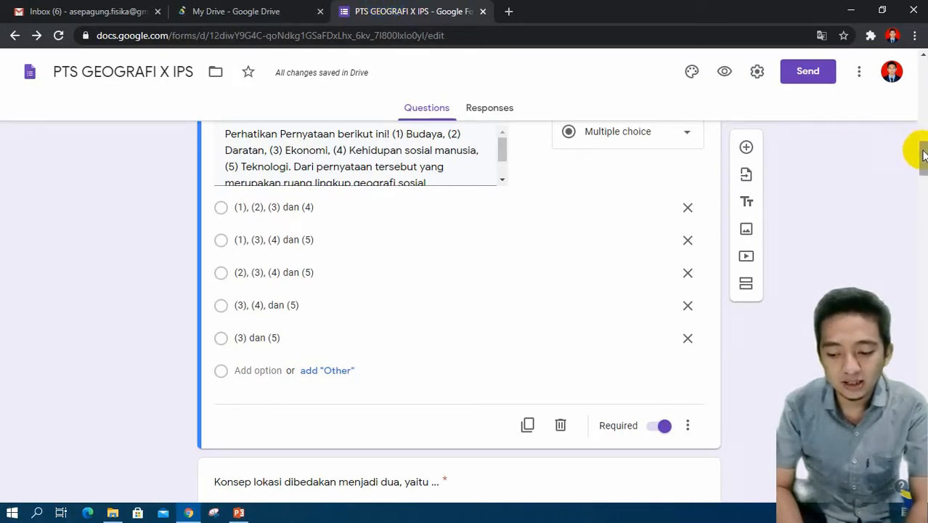
left_click_drag(917, 148, 921, 69)
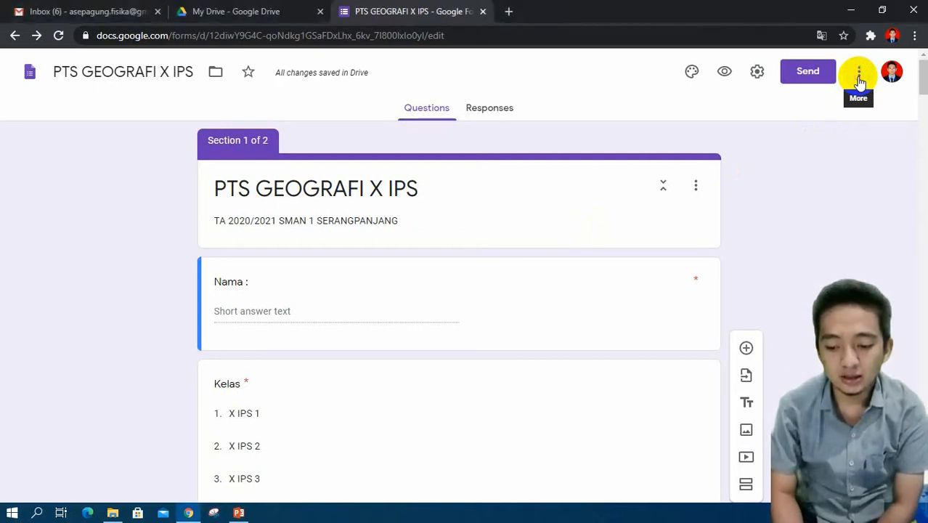
left_click(858, 79)
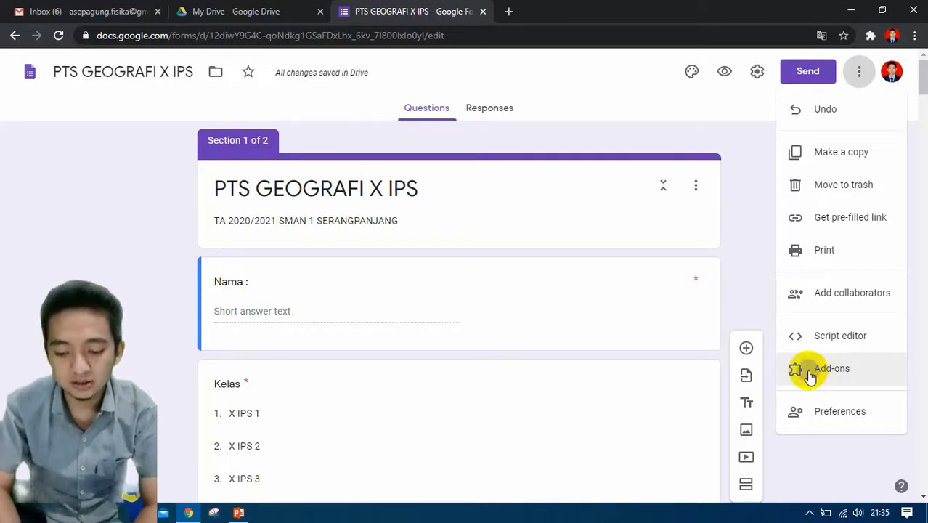
left_click(809, 376)
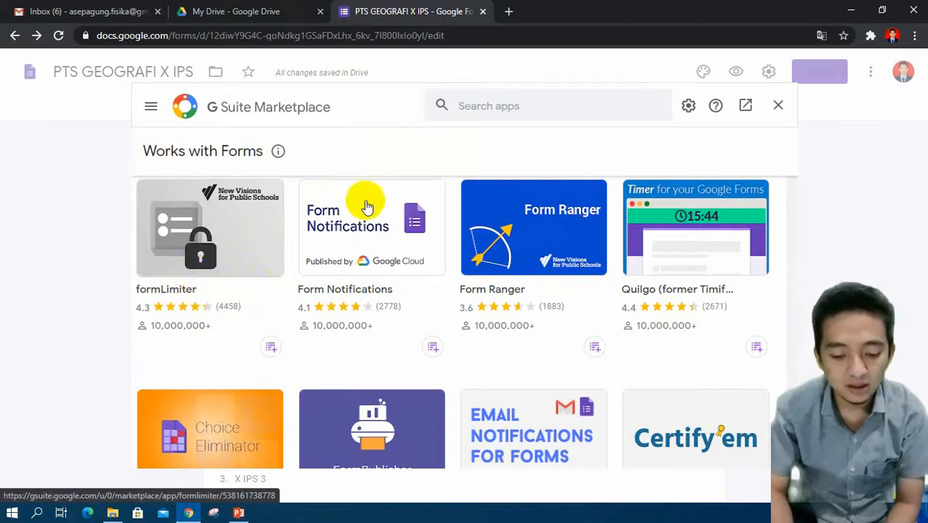
left_click(481, 109)
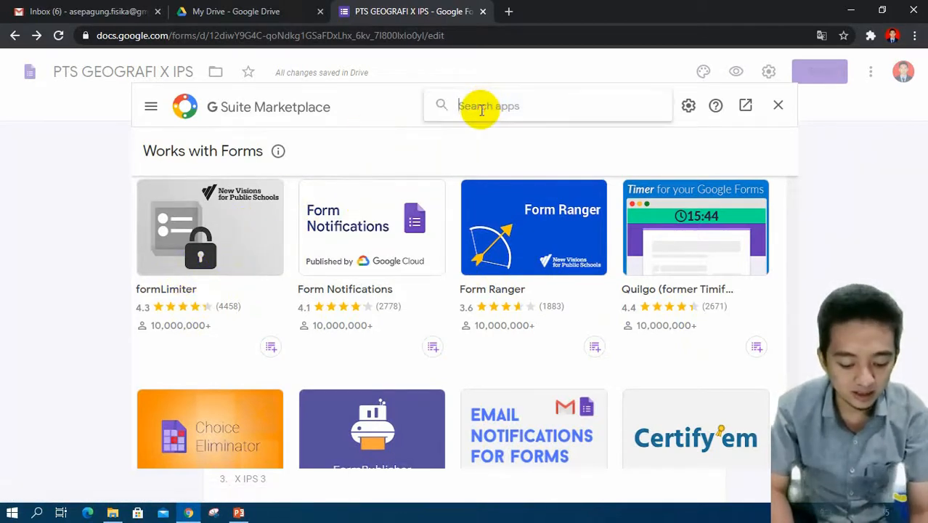
type("fr")
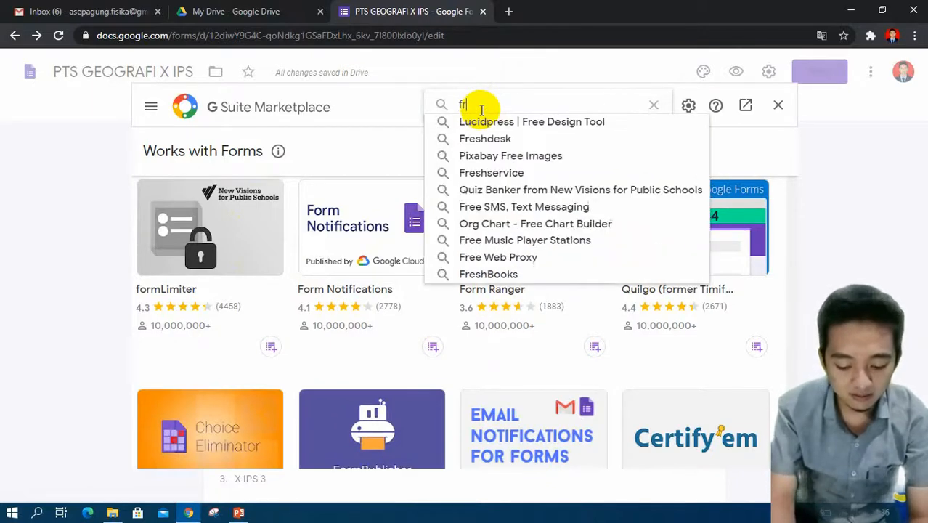
key("BackSpace")
type("orm ")
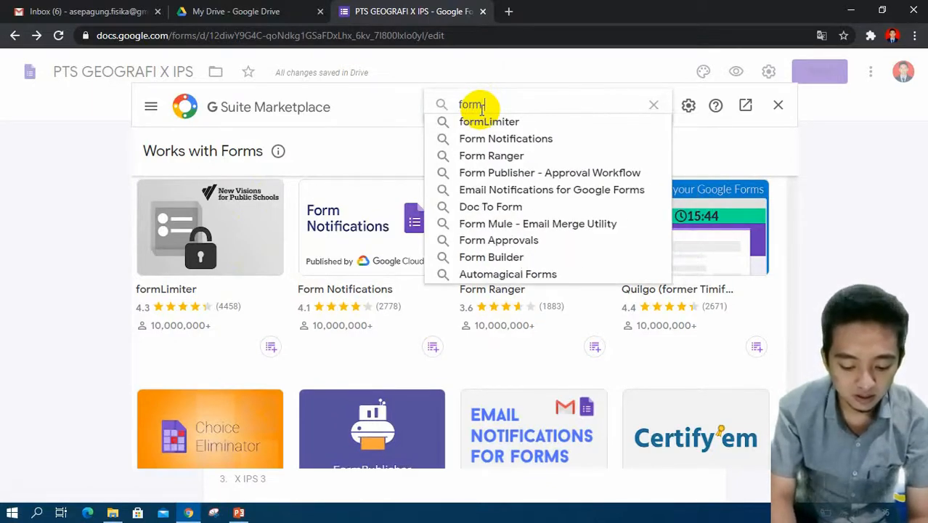
type("limi")
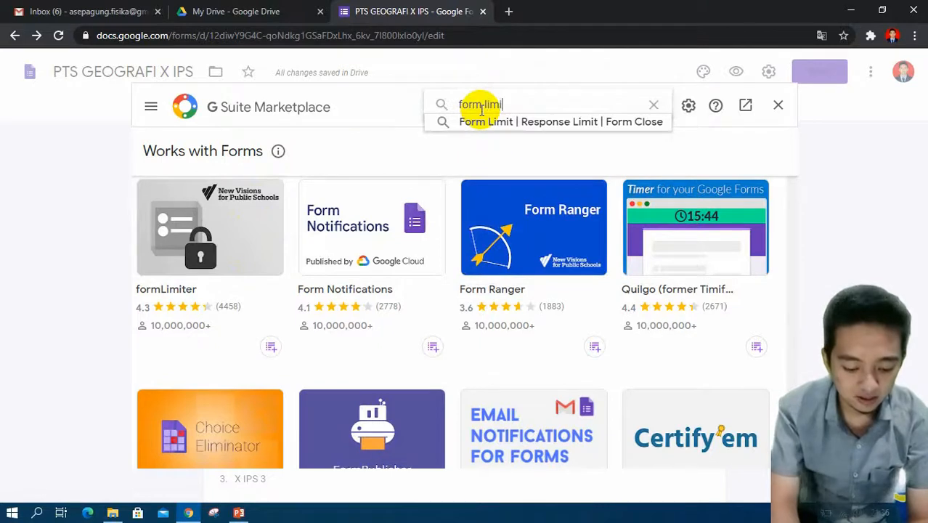
type("ter")
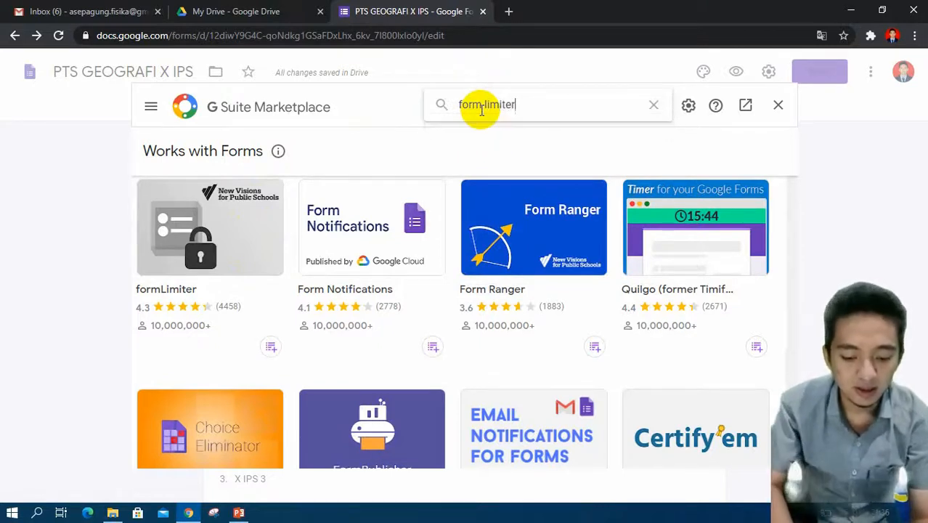
left_click(481, 109)
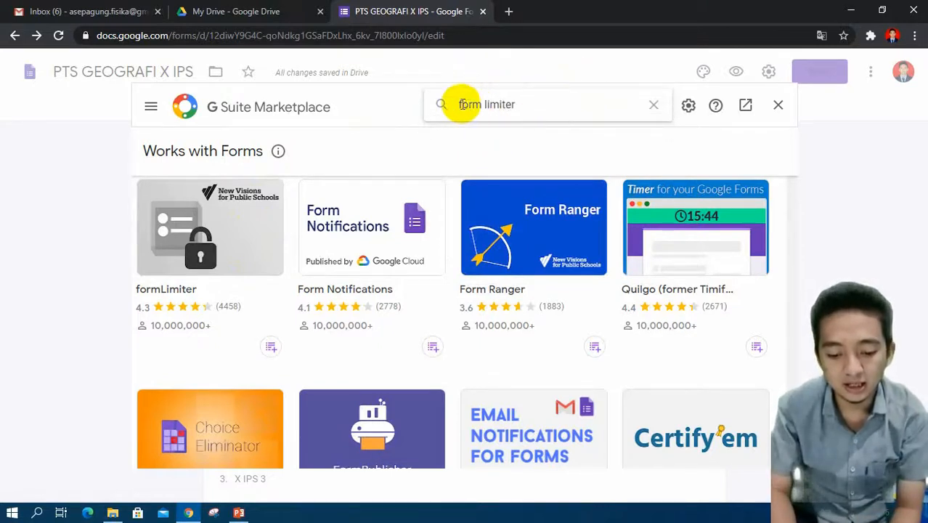
left_click(521, 107)
left_click_drag(535, 110, 450, 113)
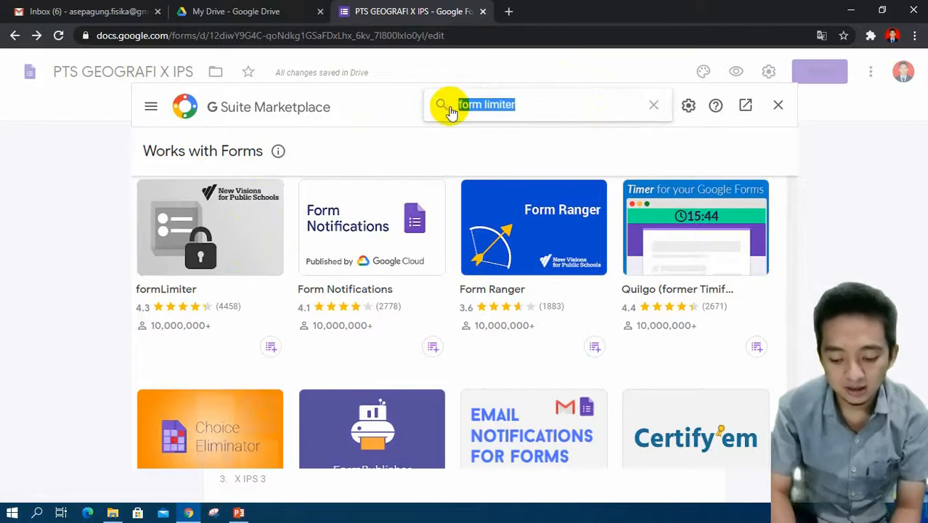
key("BackSpace")
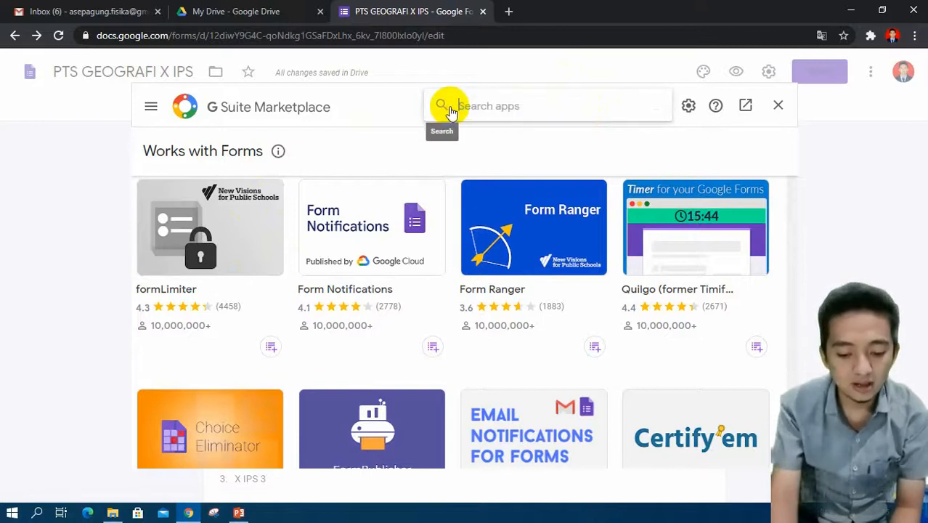
Install the formLimiter add-on, granting it access to the Google account, and close the marketplace.
left_click(216, 249)
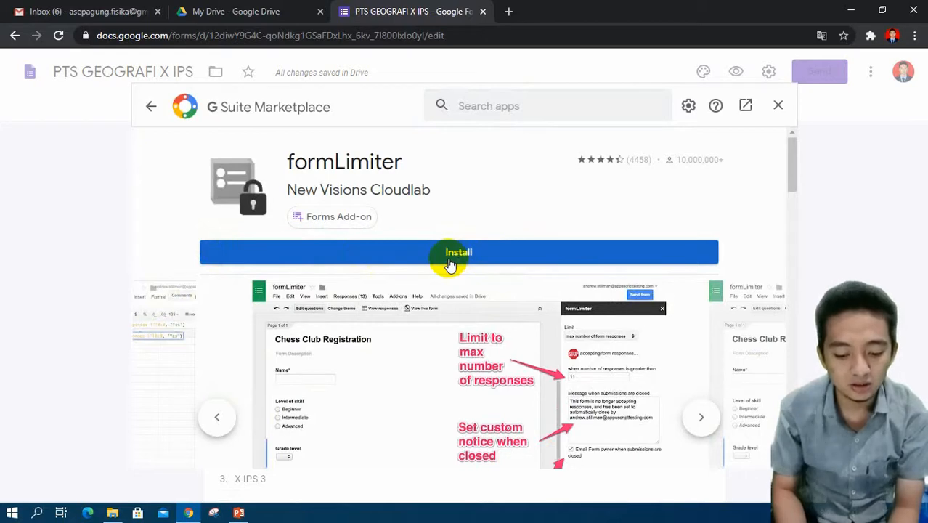
left_click(450, 265)
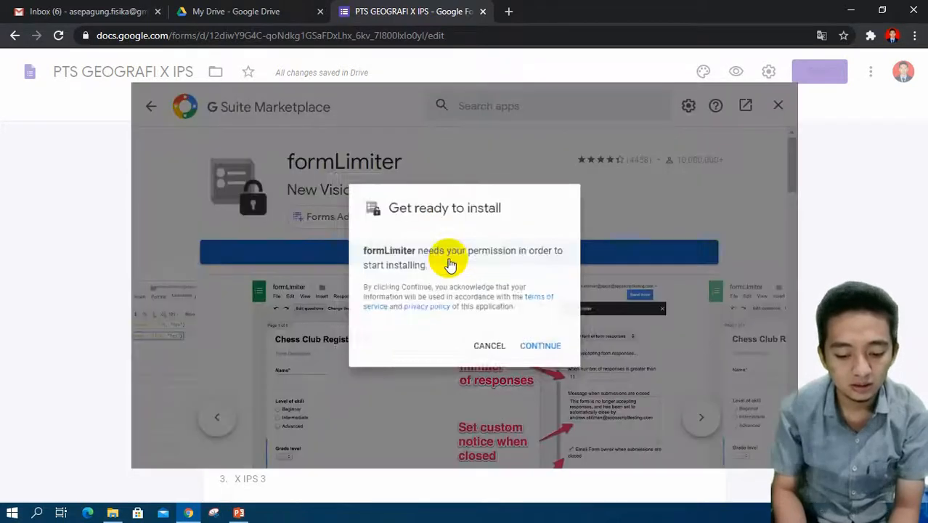
left_click(550, 354)
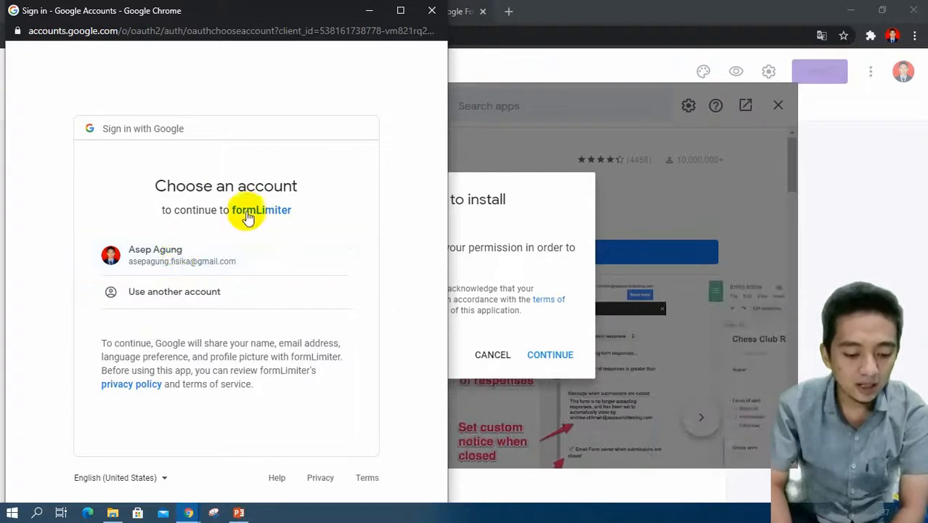
left_click(179, 268)
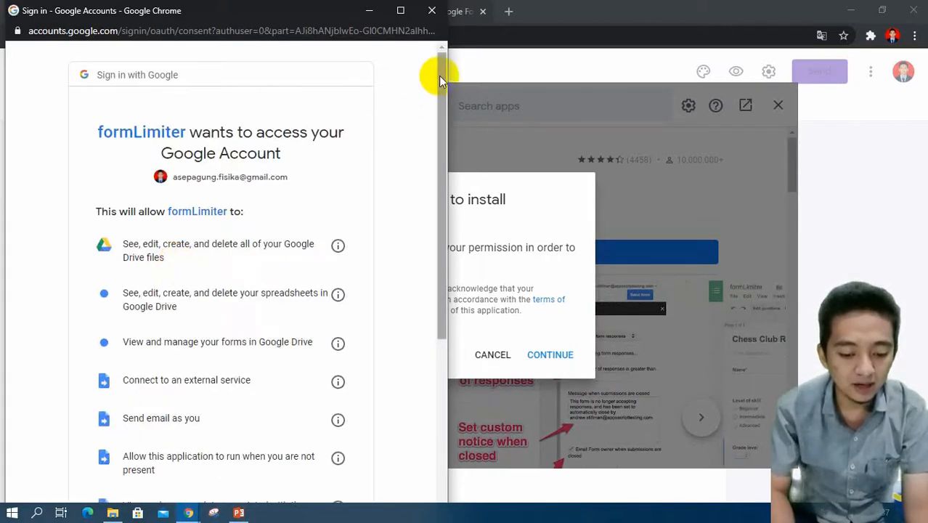
left_click_drag(439, 75, 434, 339)
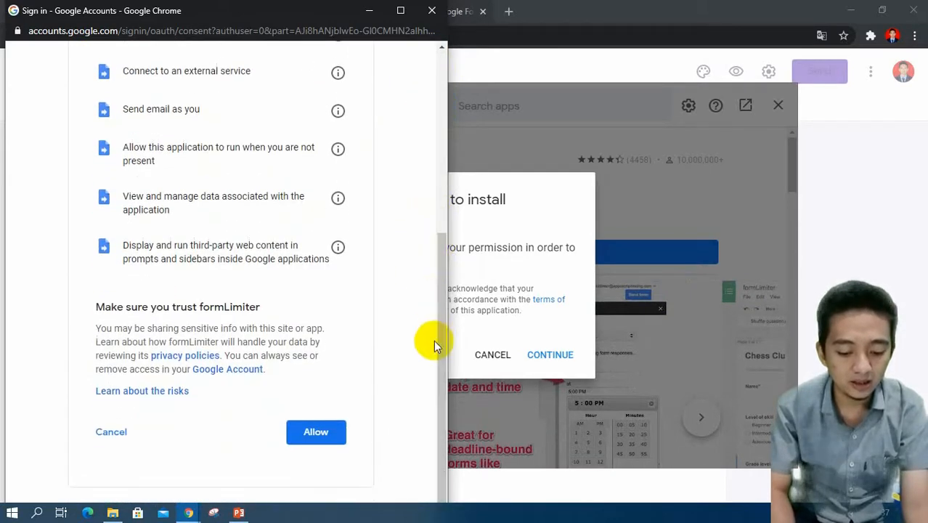
left_click(325, 433)
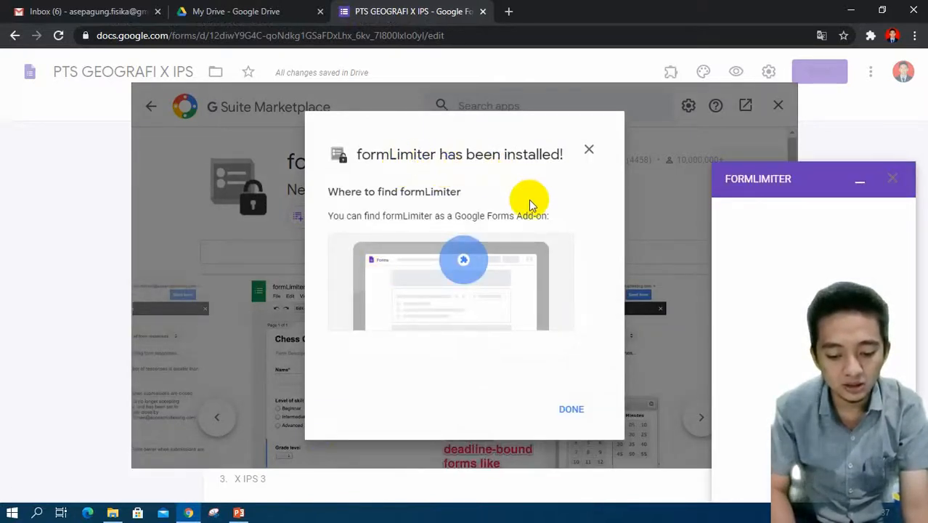
left_click(572, 409)
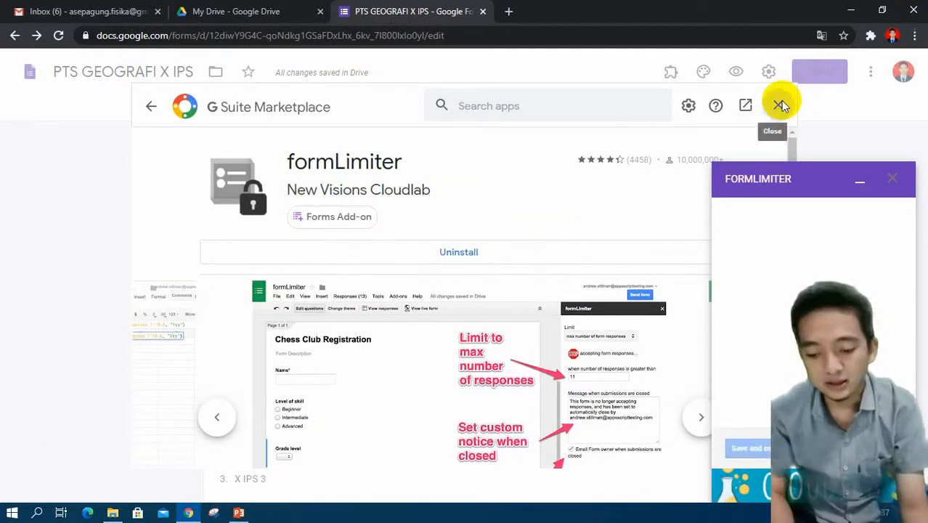
left_click(779, 105)
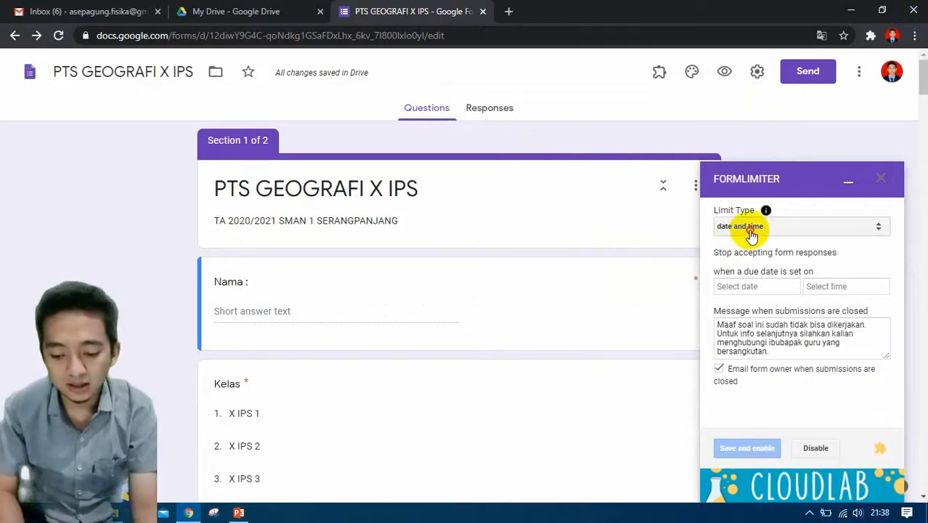
Set formLimiter's limit type to date and time, with responses closing on 09/21/2020 at 8:30 AM.
left_click(749, 230)
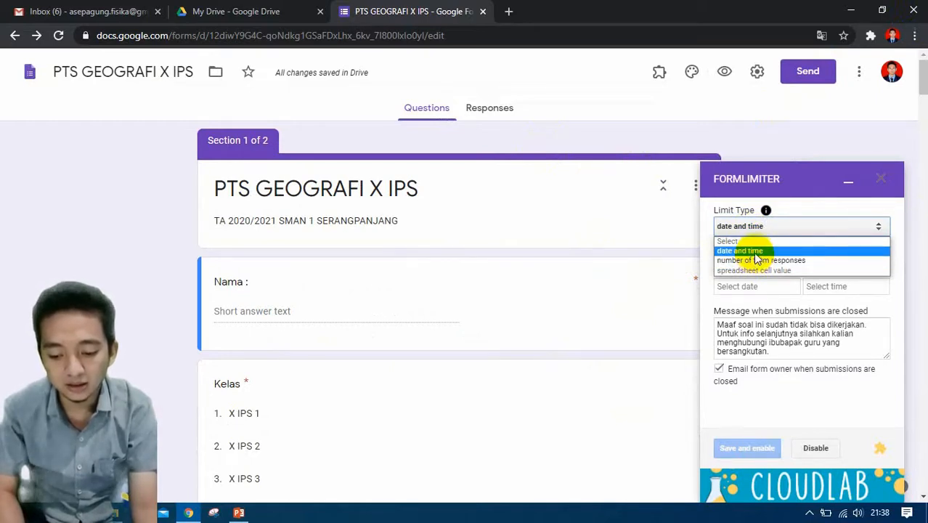
left_click(751, 250)
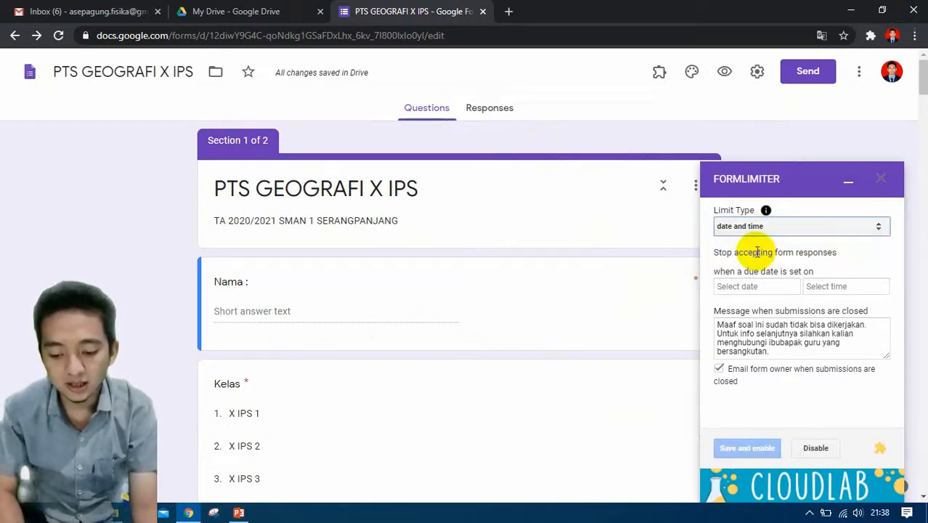
left_click(754, 294)
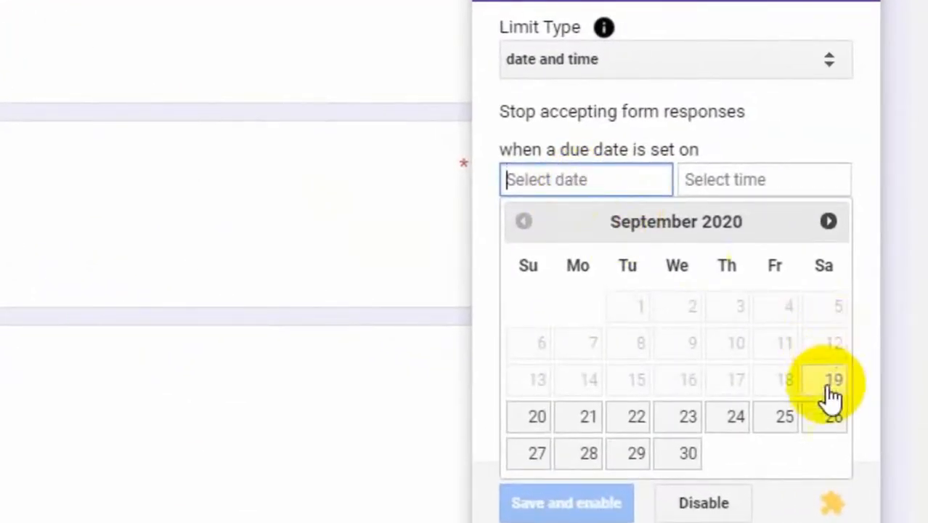
left_click(588, 416)
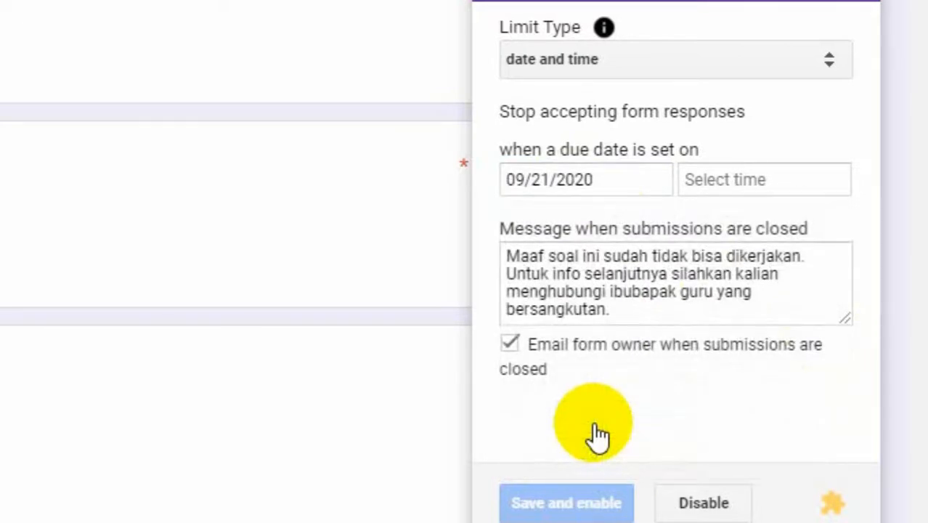
left_click(760, 201)
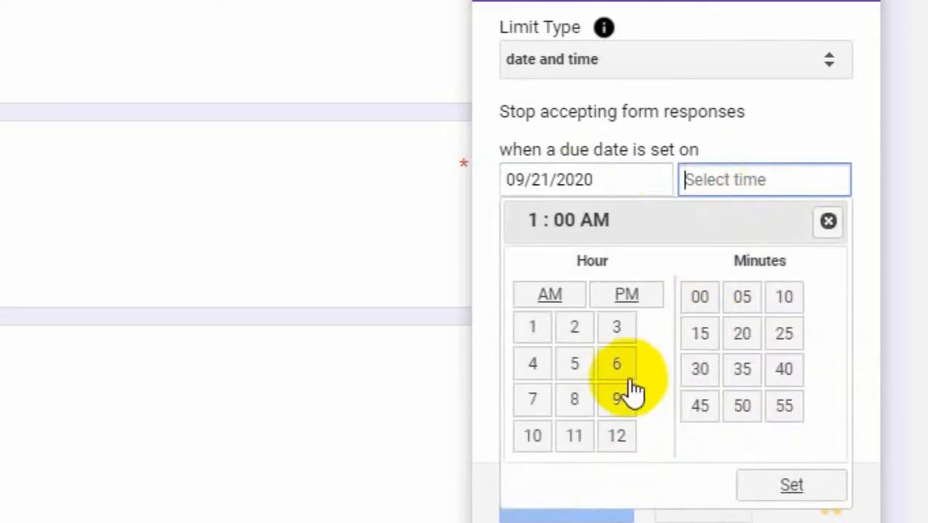
left_click(584, 405)
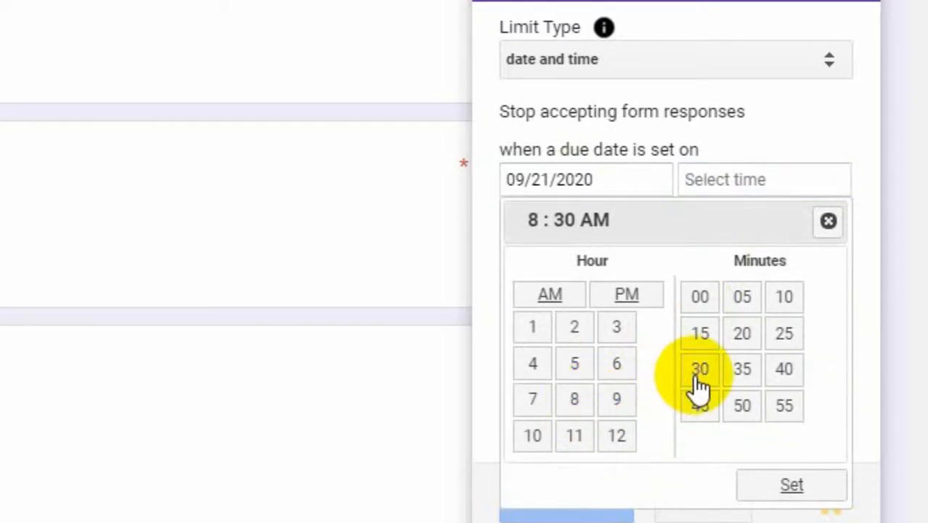
left_click(797, 484)
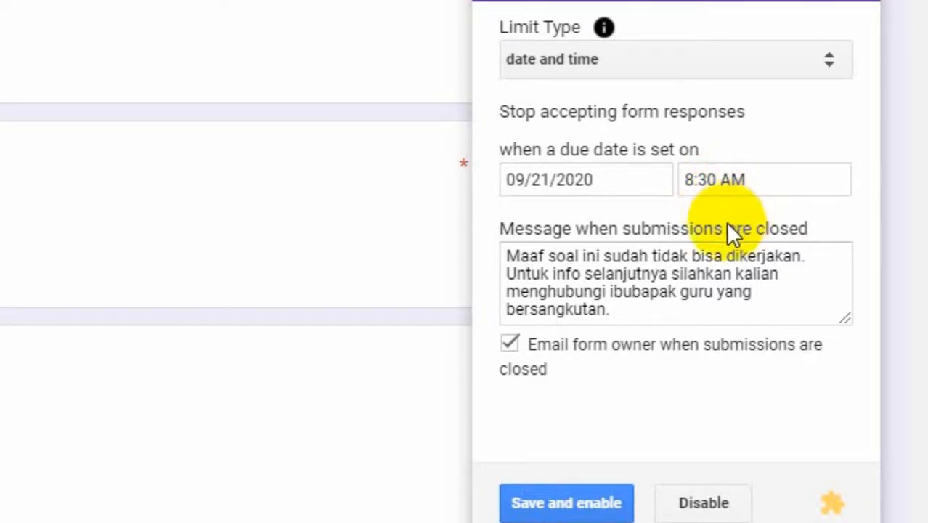
Turn off emailing the form owner when submissions are closed, then save and enable the limit and close formLimiter.
left_click(618, 308)
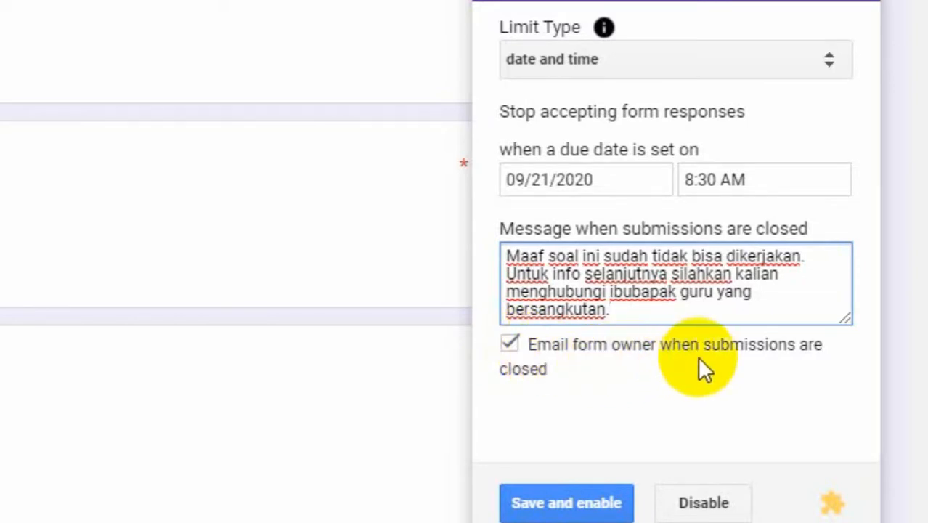
left_click(512, 350)
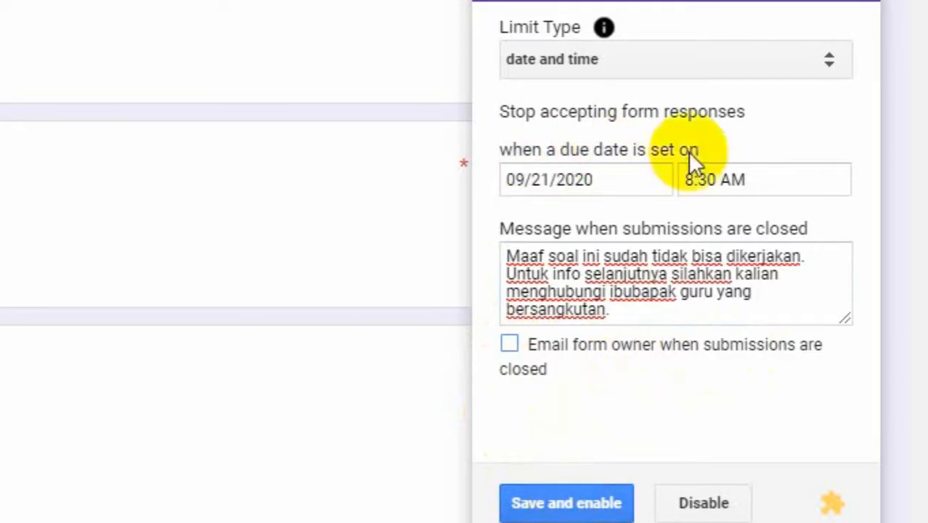
left_click(573, 508)
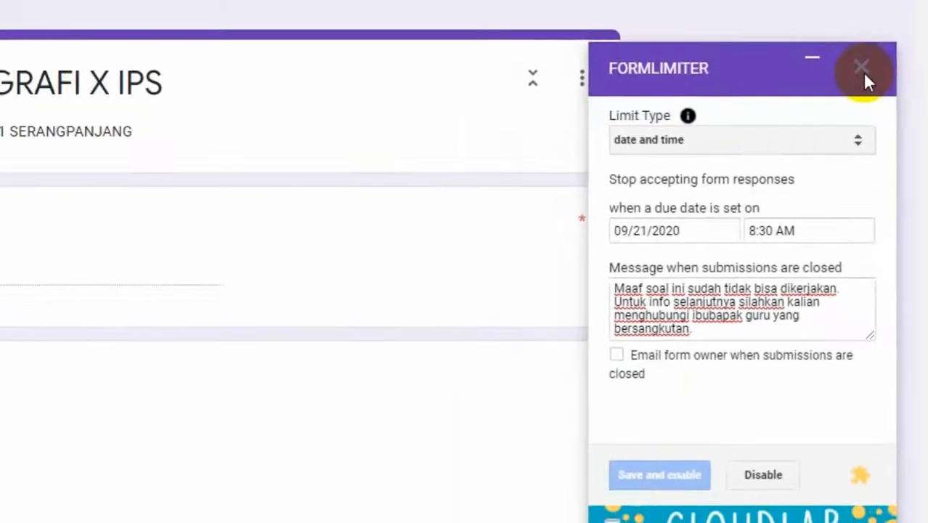
left_click(864, 76)
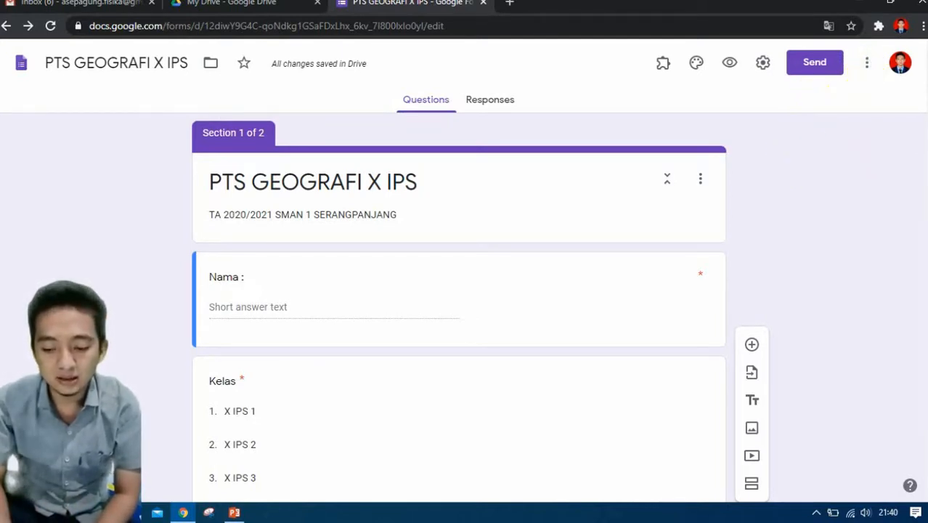
scroll(922, 73, "down", 4)
scroll(922, 73, "up", 1)
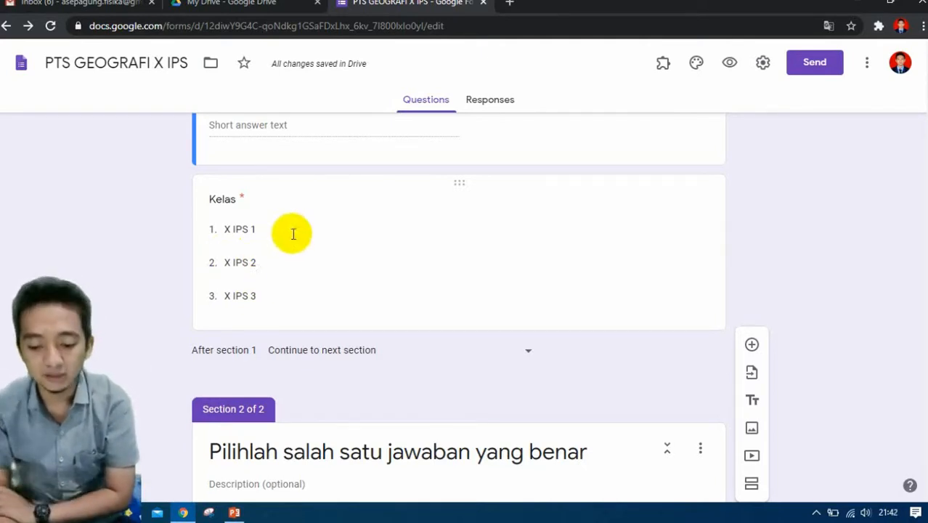
left_click(762, 65)
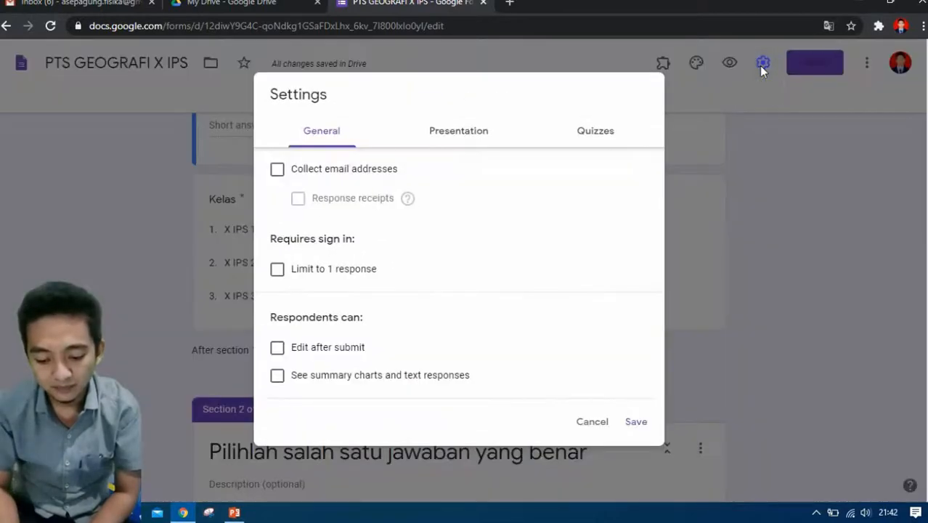
left_click(589, 422)
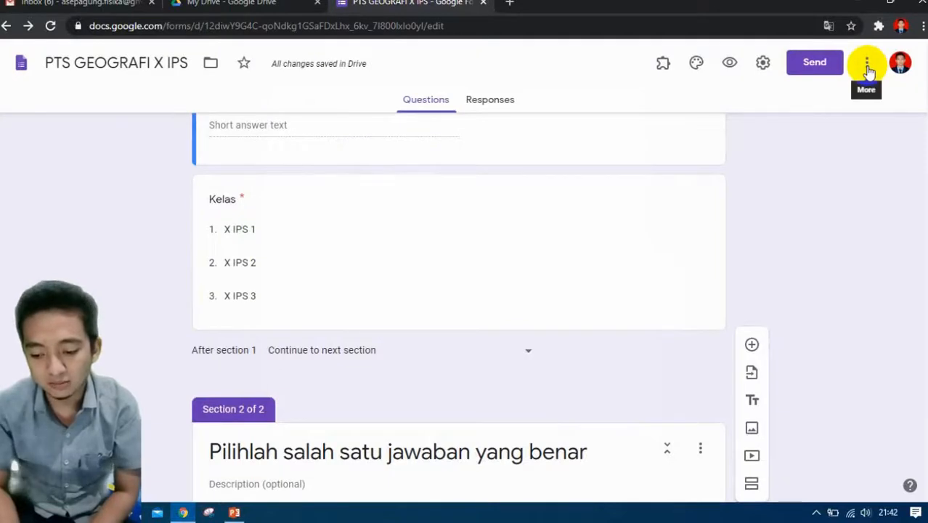
Make a copy of the form in My Drive named PTS GEOGRAFI X IPS 2.
left_click(867, 68)
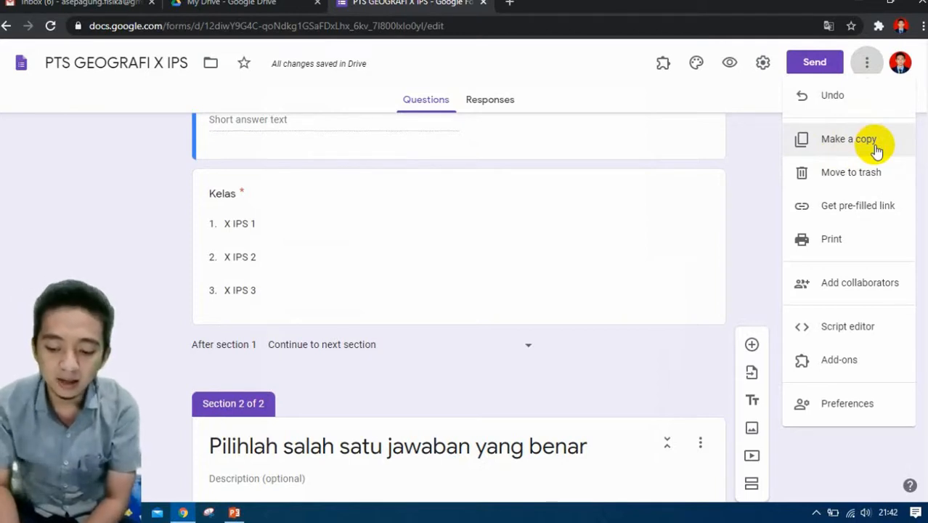
left_click(876, 149)
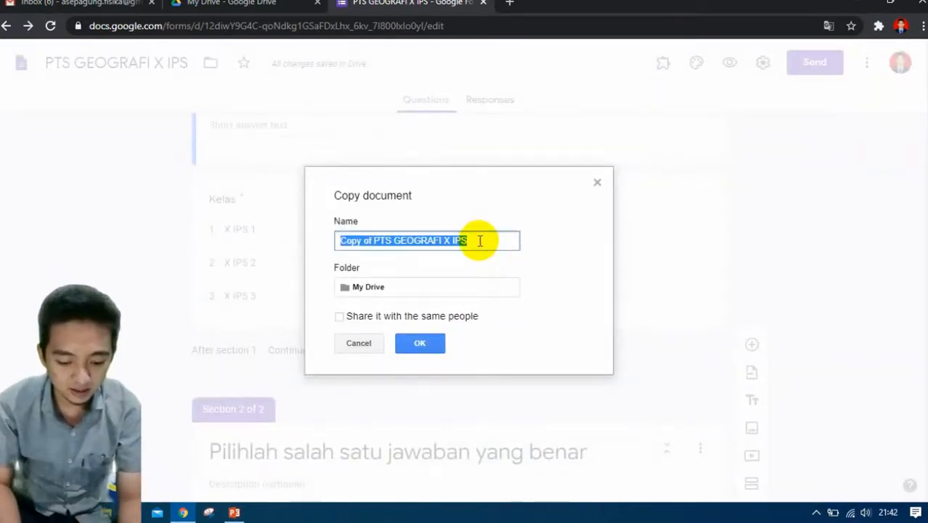
left_click(375, 235)
key("BackSpace")
key("BackSpace")
key("BackSpace")
key("BackSpace")
key("BackSpace")
key("BackSpace")
key("BackSpace")
key("BackSpace")
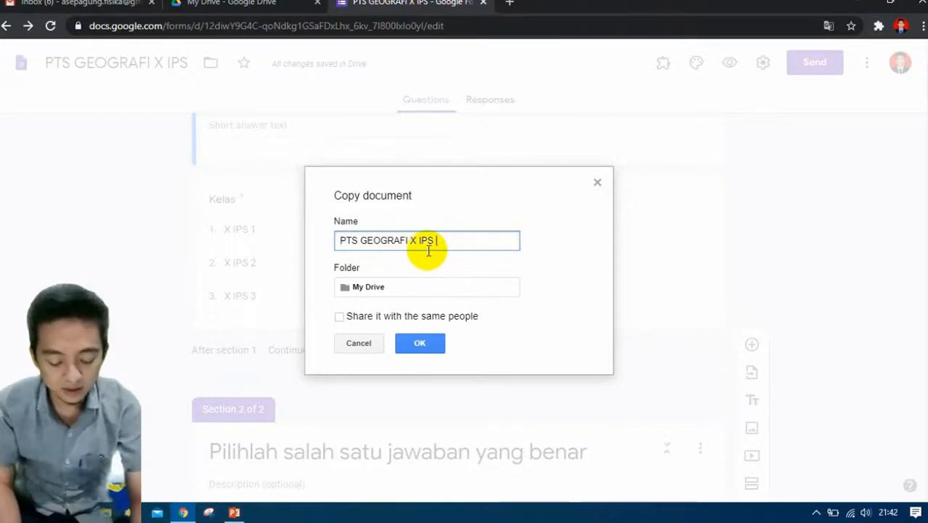
key("End")
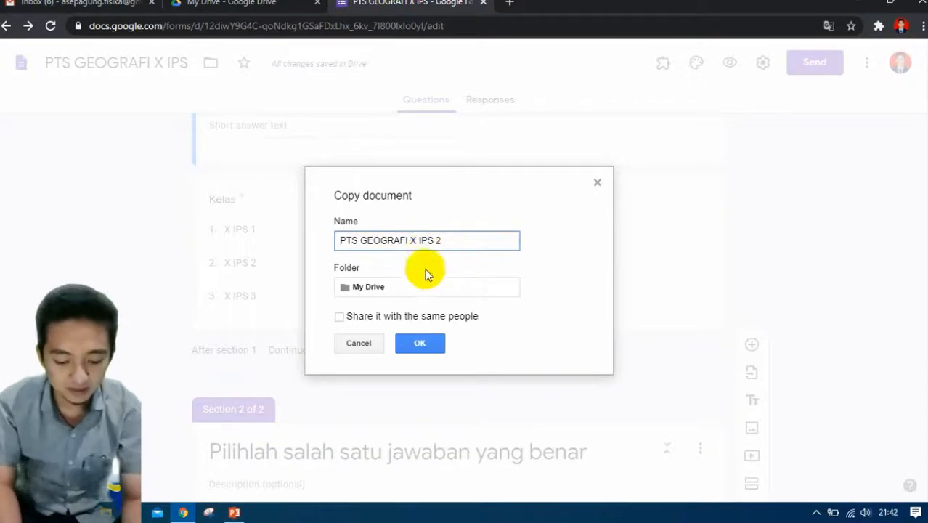
left_click(419, 346)
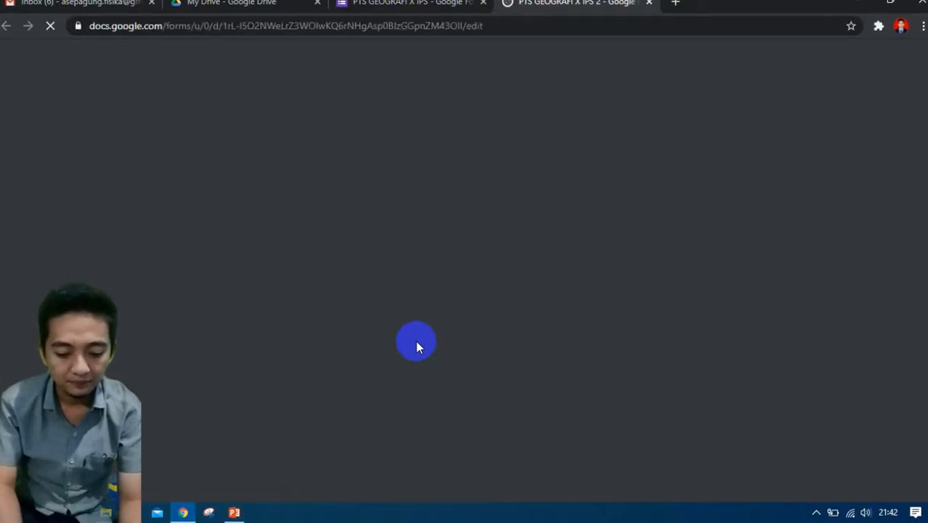
Return to the original form and change both its title and its file name to PTS GEOGRAFI X IPS 1.
left_click(411, 3)
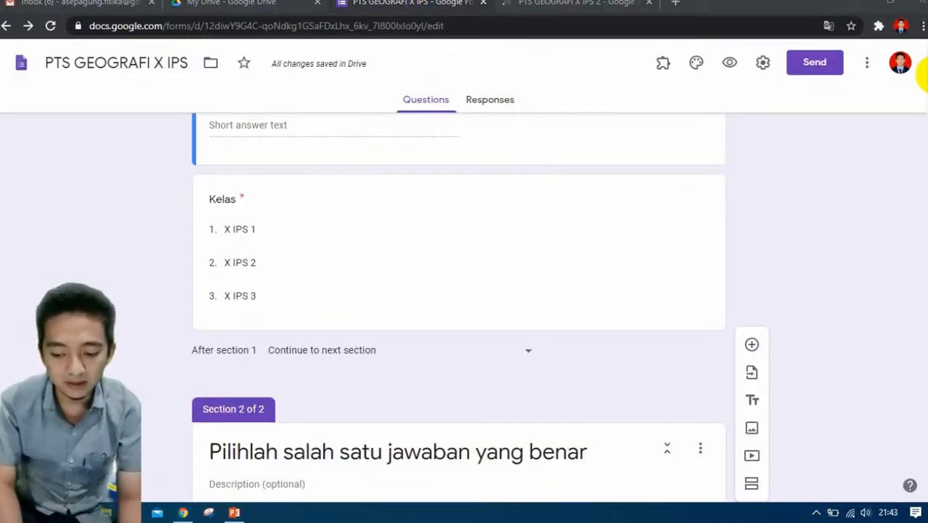
scroll(921, 69, "up", 3)
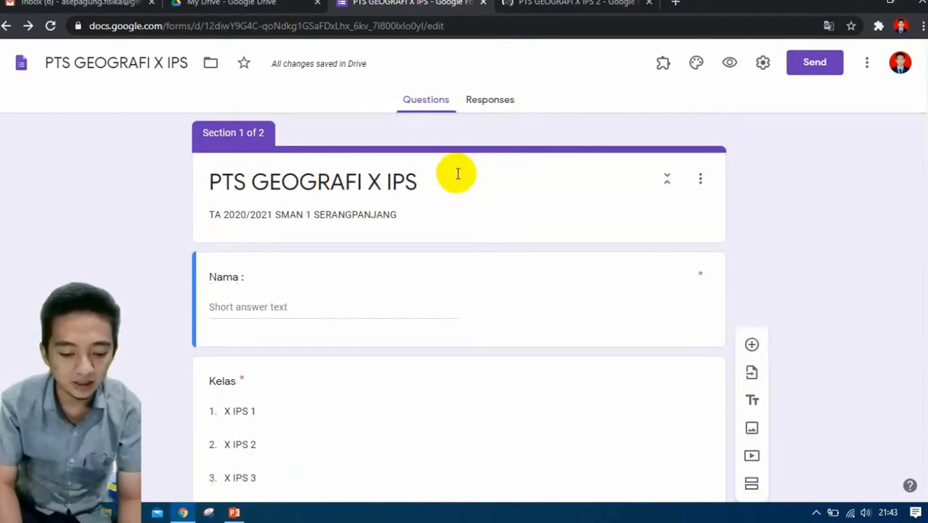
triple_click(421, 182)
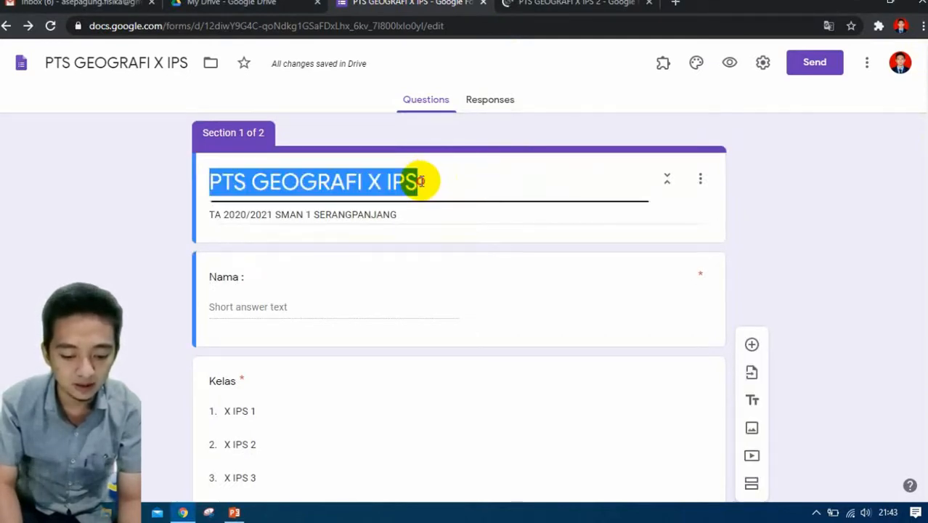
left_click(421, 182)
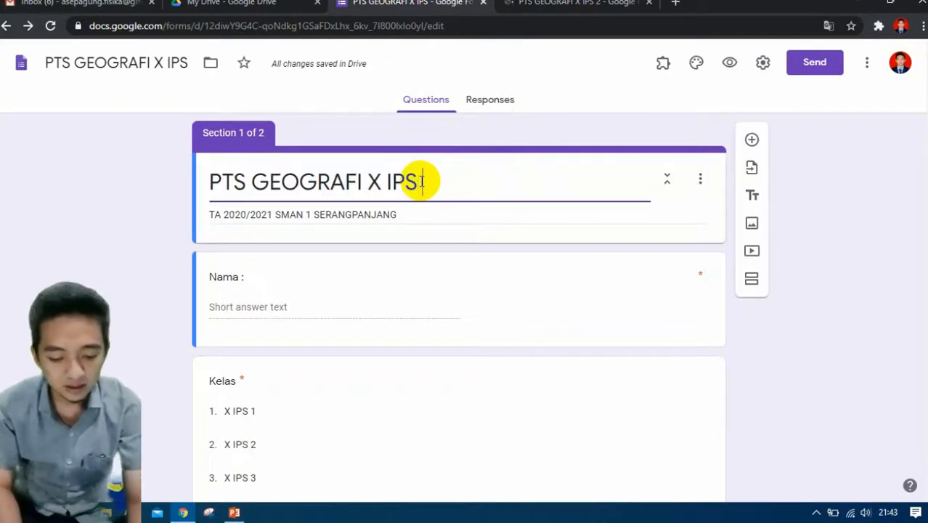
type("1")
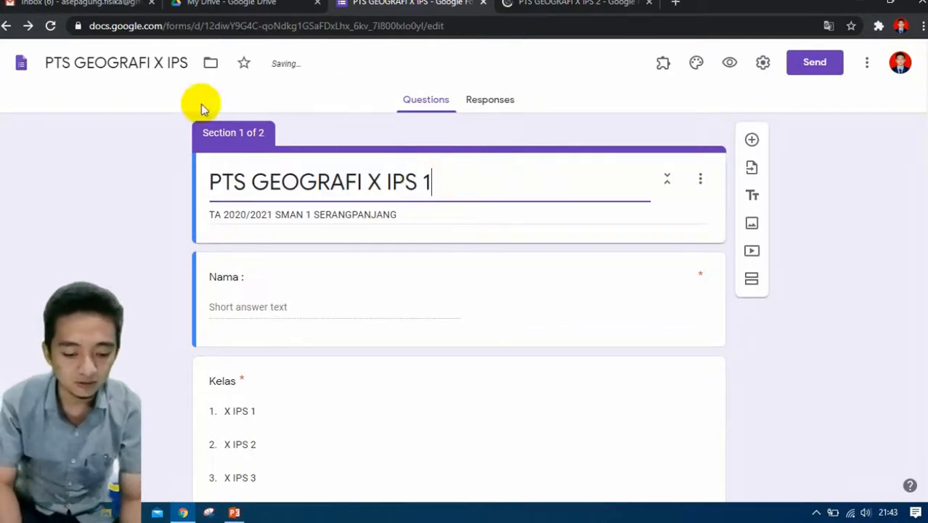
left_click(114, 61)
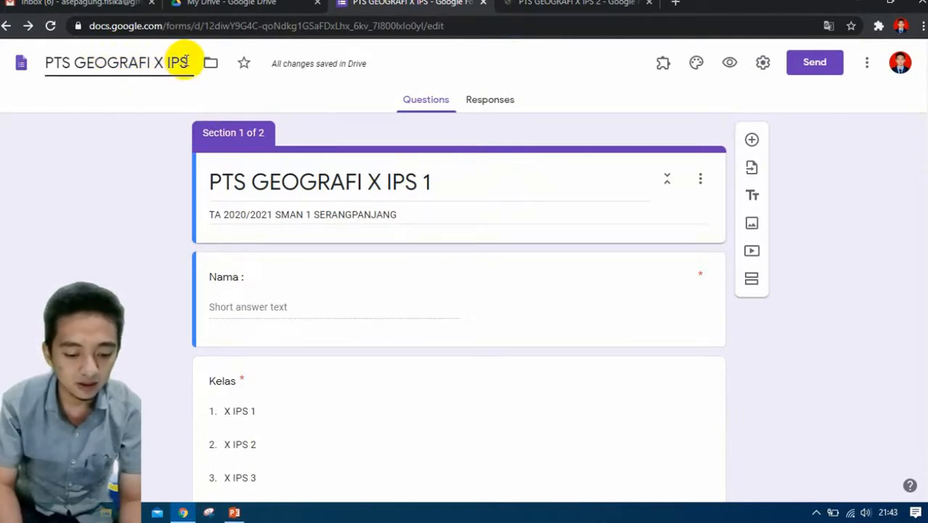
type("1")
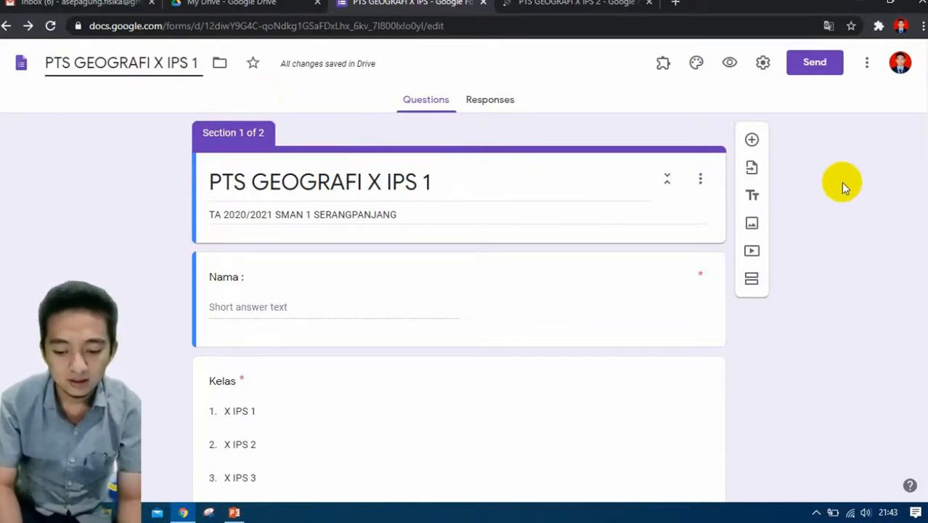
Copy the IPS 1 form as PTS GEOGRAFI X IPS 3 and place the IPS 2 form's browser tab ahead of the new copy's.
left_click(586, 2)
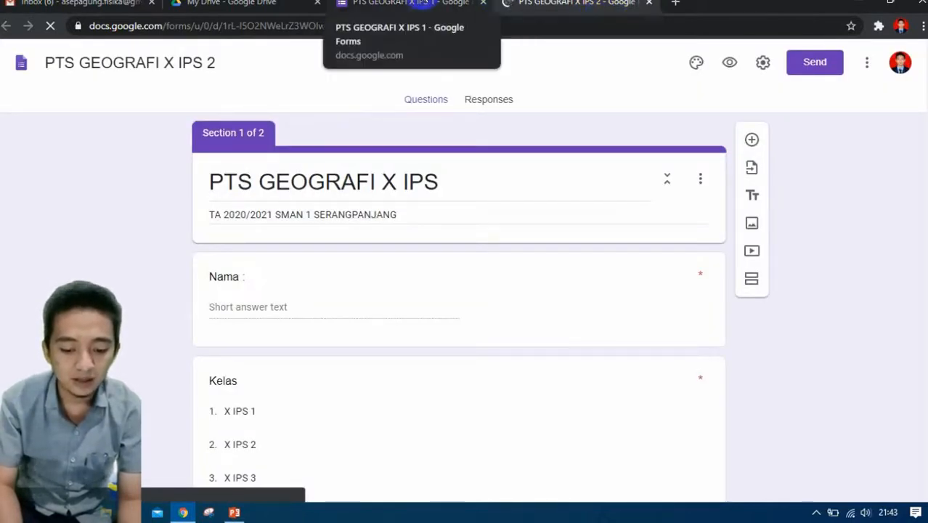
left_click(428, 3)
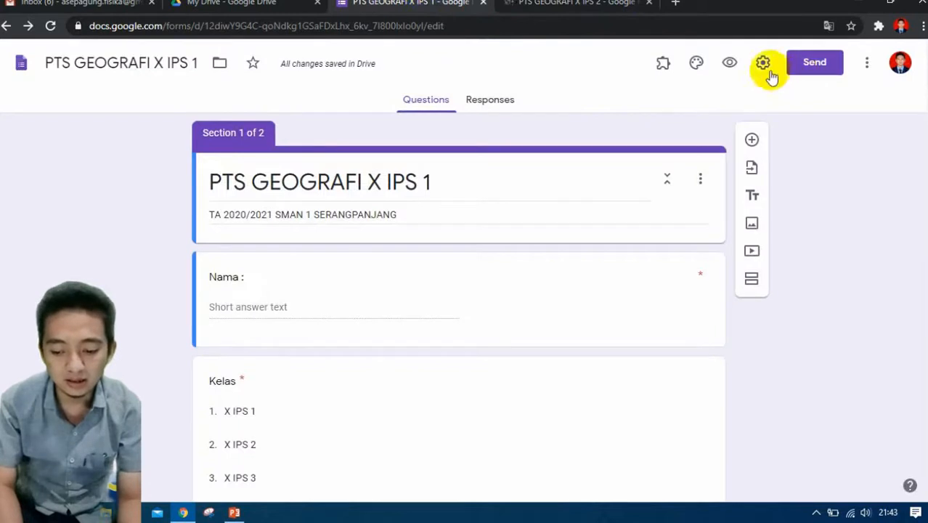
left_click(867, 64)
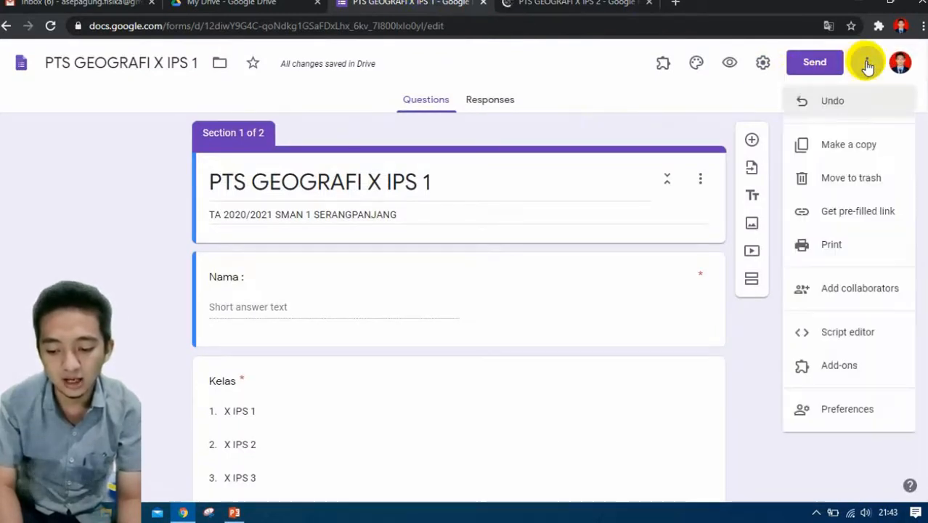
left_click(850, 146)
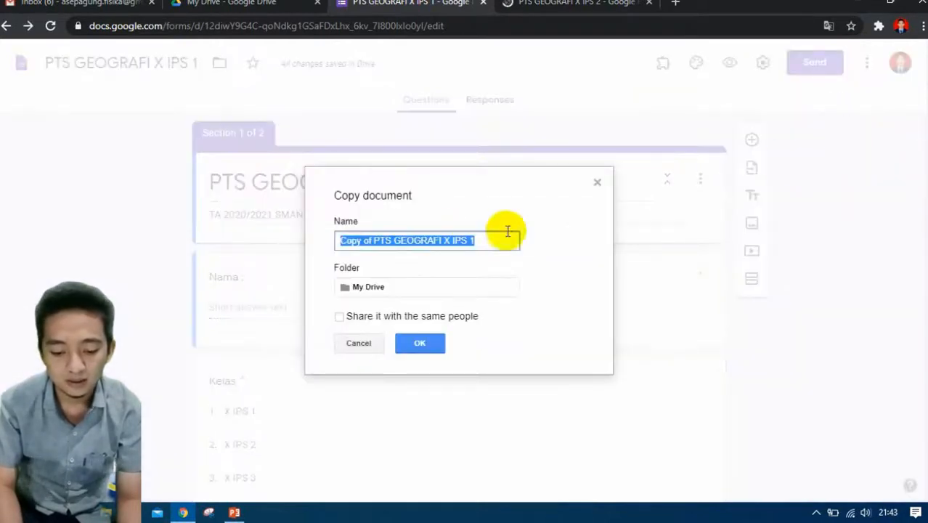
left_click(373, 242)
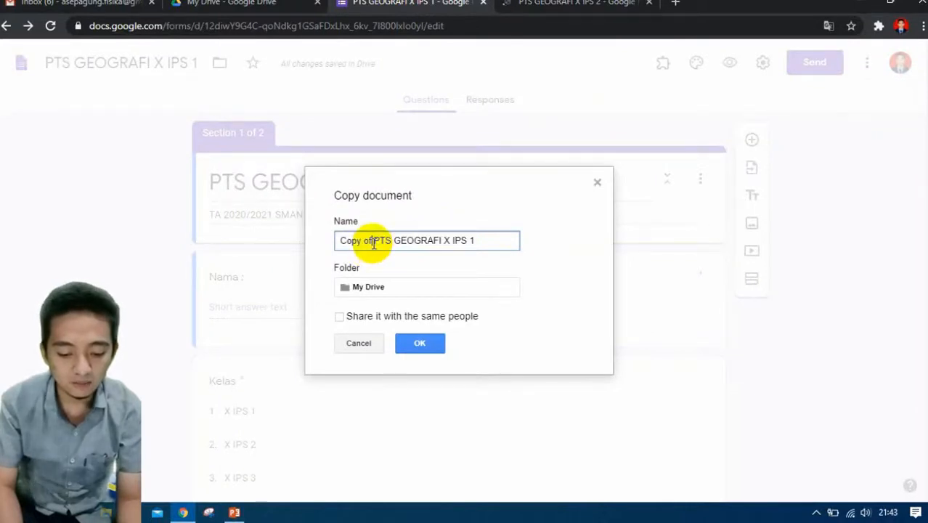
left_click_drag(373, 243, 302, 232)
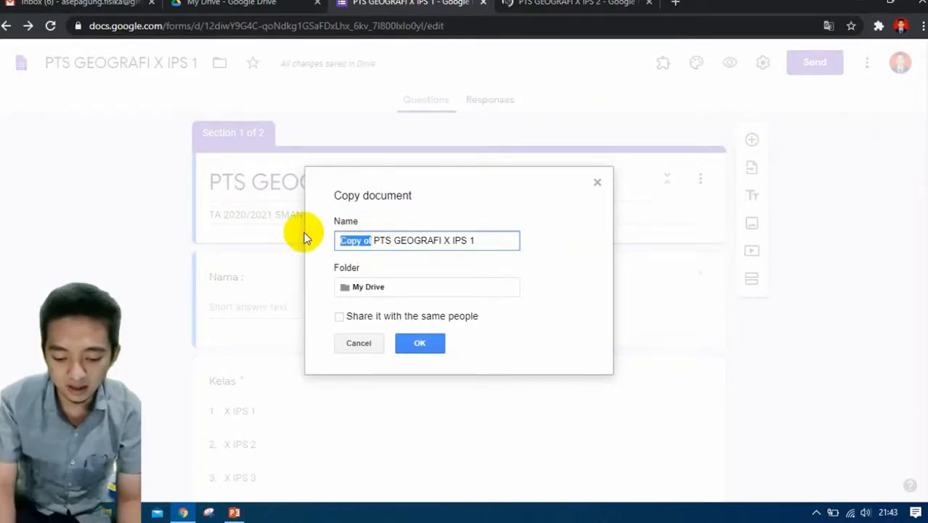
key("BackSpace")
left_click(476, 239)
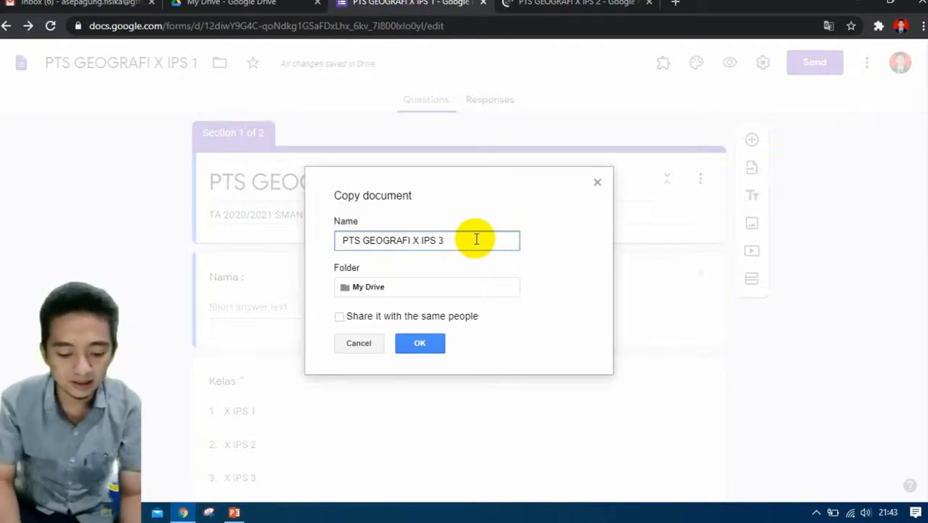
type("3")
left_click(419, 343)
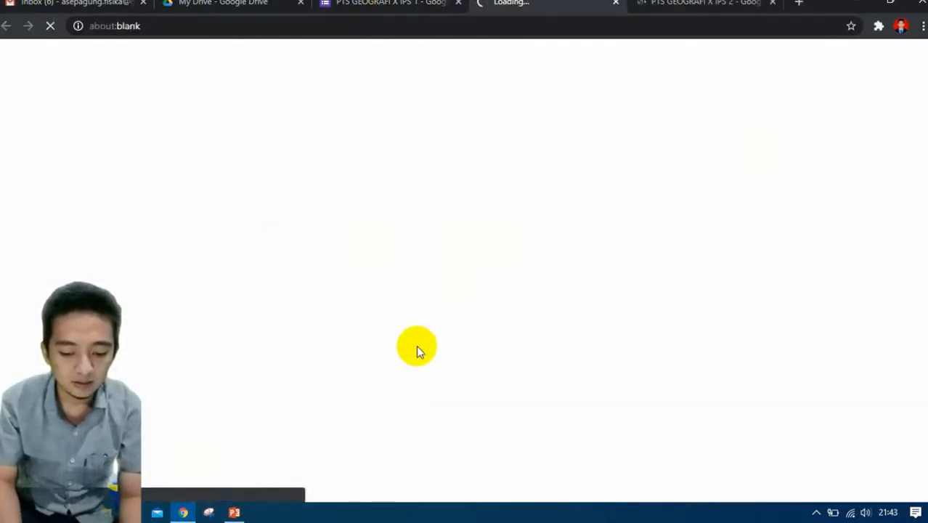
left_click(672, 4)
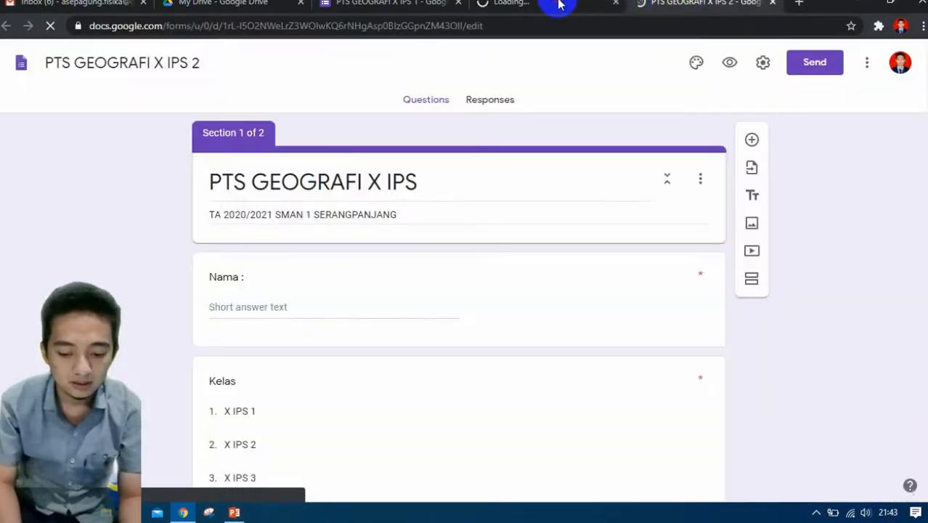
left_click_drag(559, 3, 548, 6)
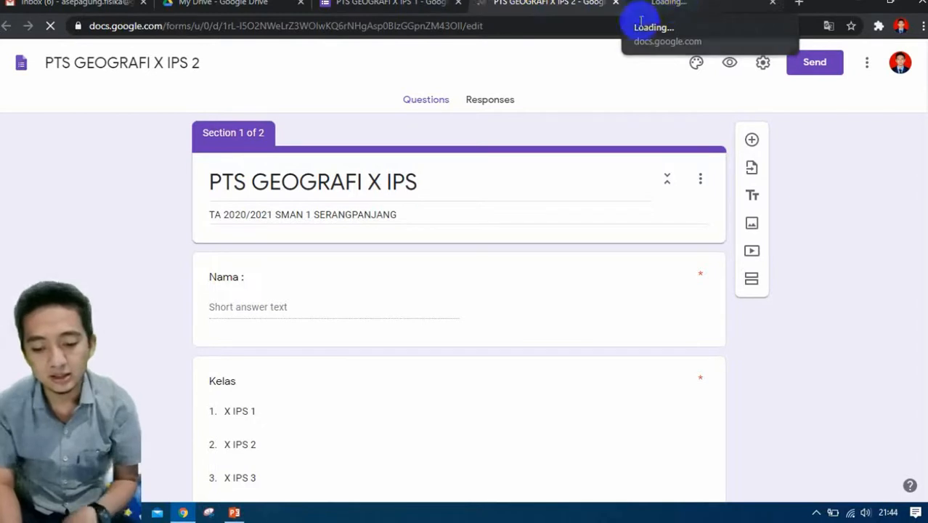
Generate a shortened share link for the PTS GEOGRAFI X IPS 1 form and copy it.
left_click(418, 13)
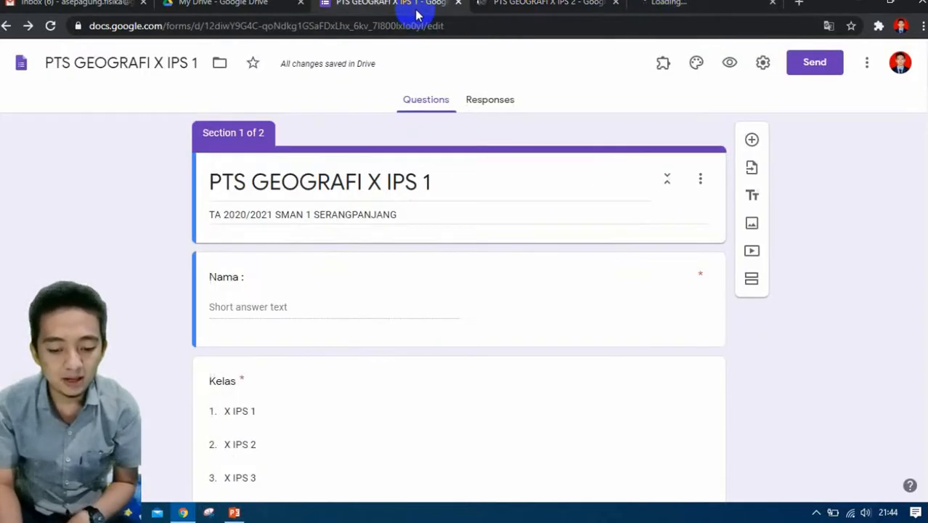
left_click(813, 64)
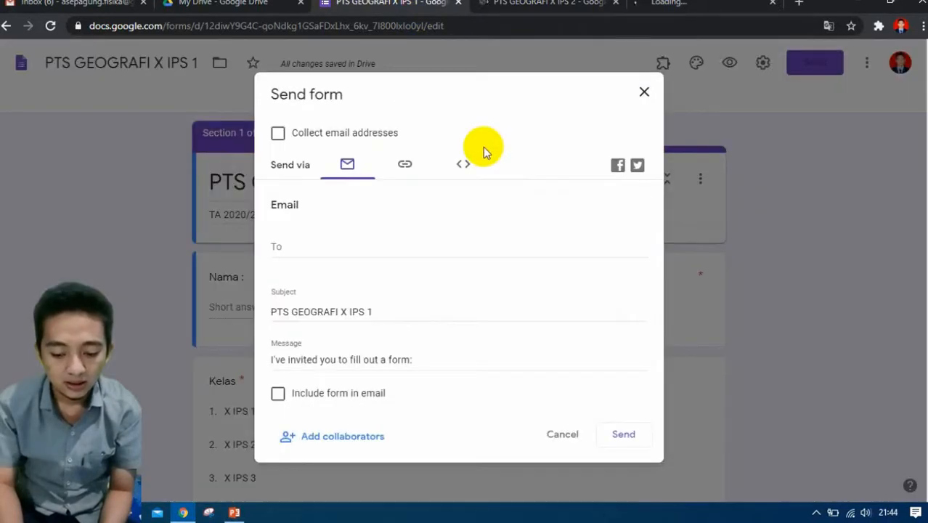
left_click(399, 167)
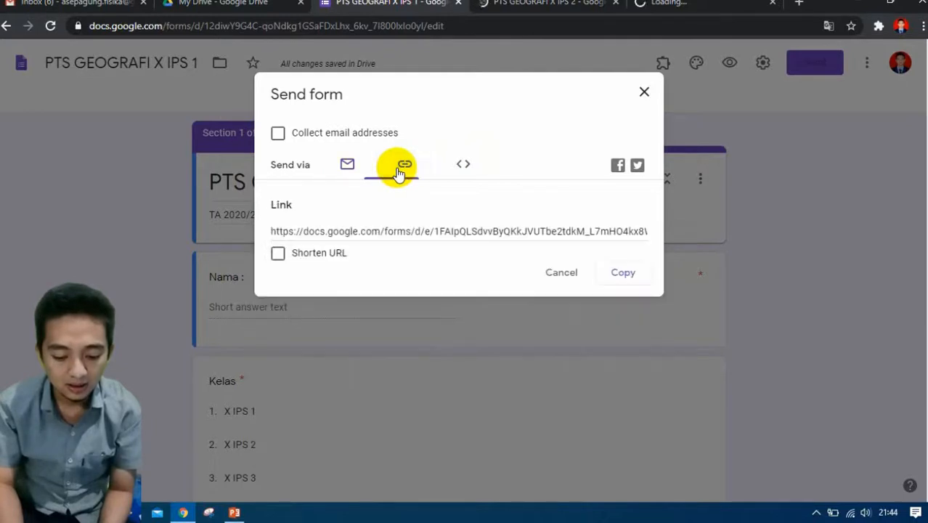
left_click(321, 254)
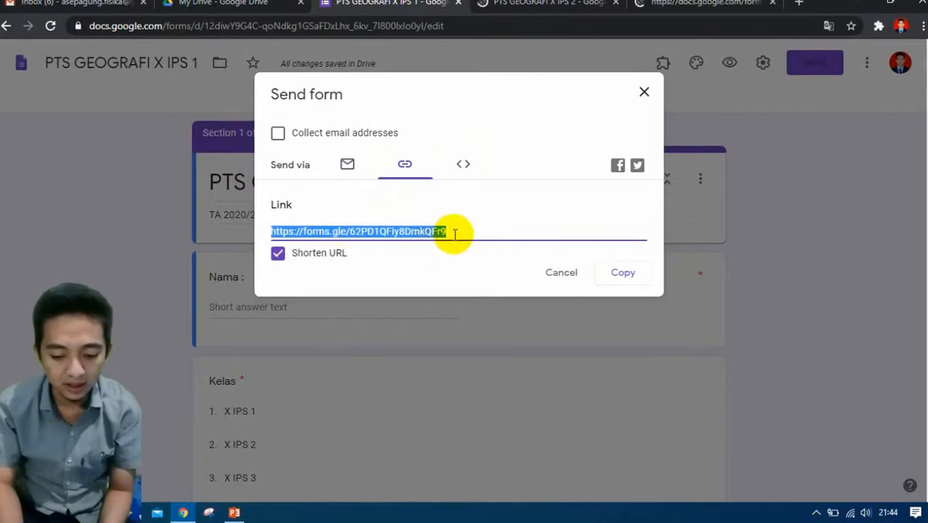
left_click(543, 3)
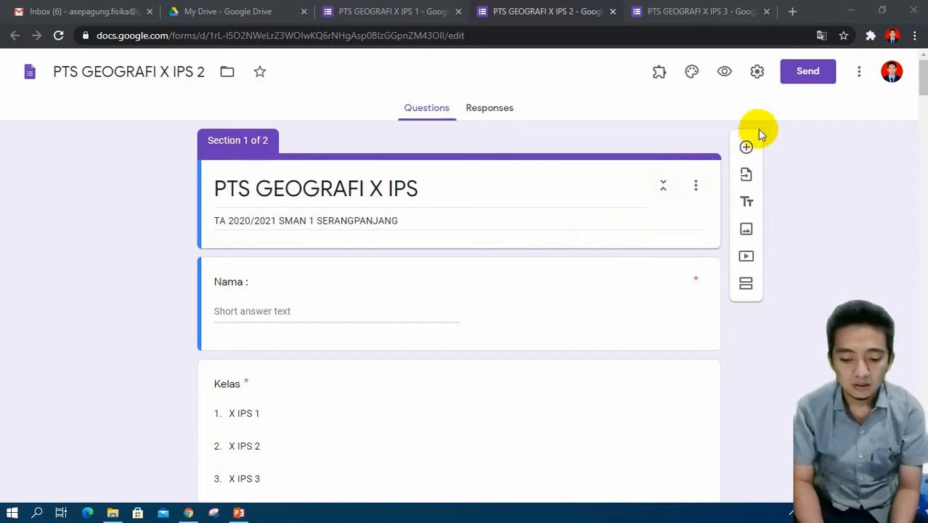
left_click(414, 9)
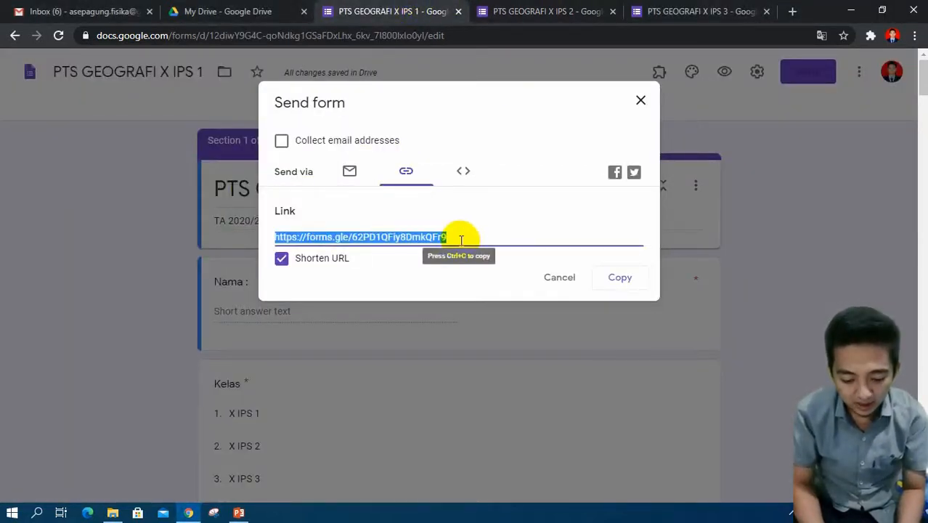
key("ctrl+c")
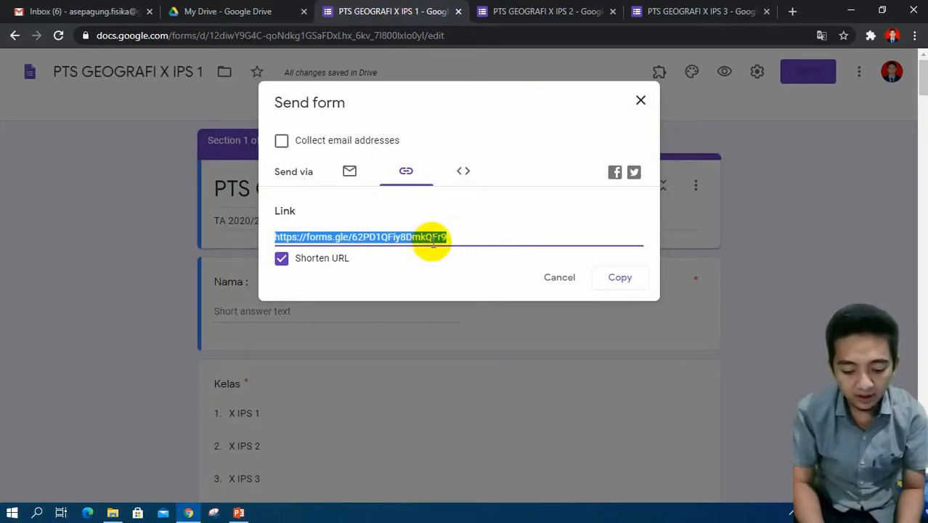
Generate a shortened share link for the PTS GEOGRAFI X IPS 2 form and close the send dialog.
left_click(570, 6)
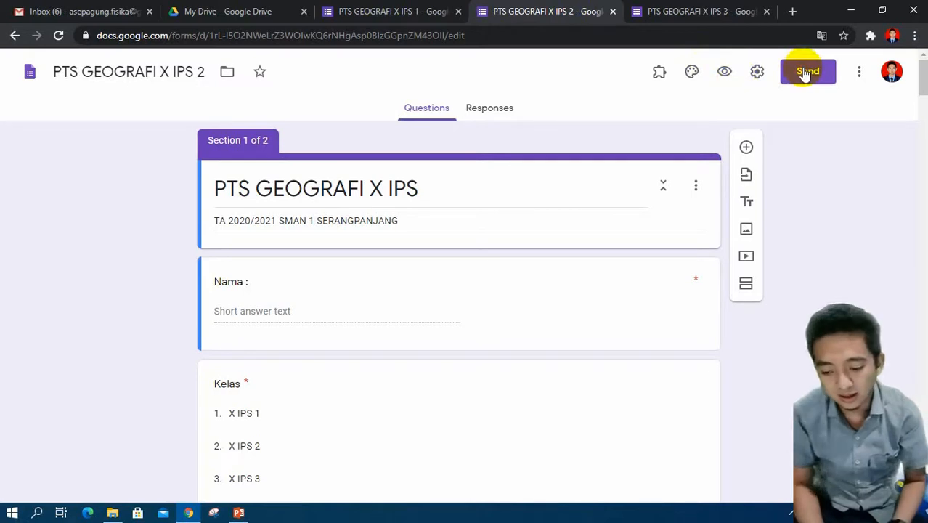
left_click(805, 72)
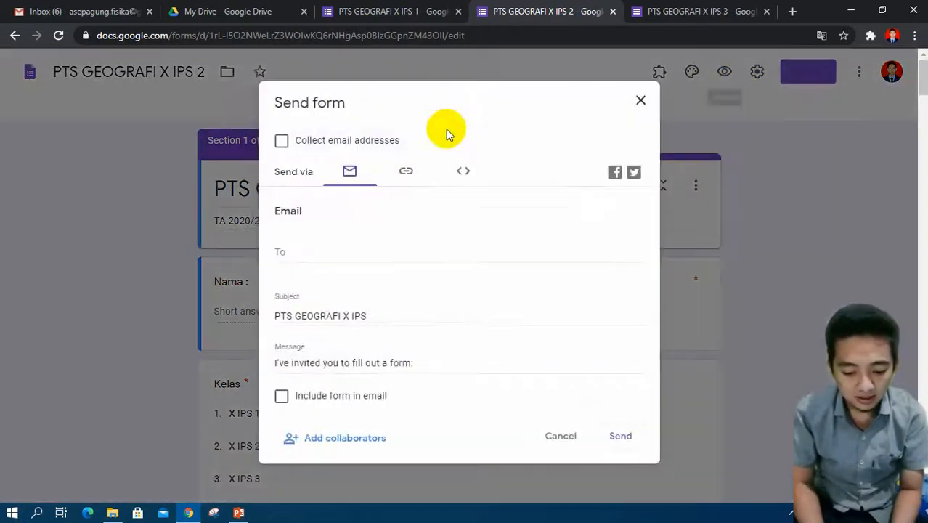
left_click(405, 178)
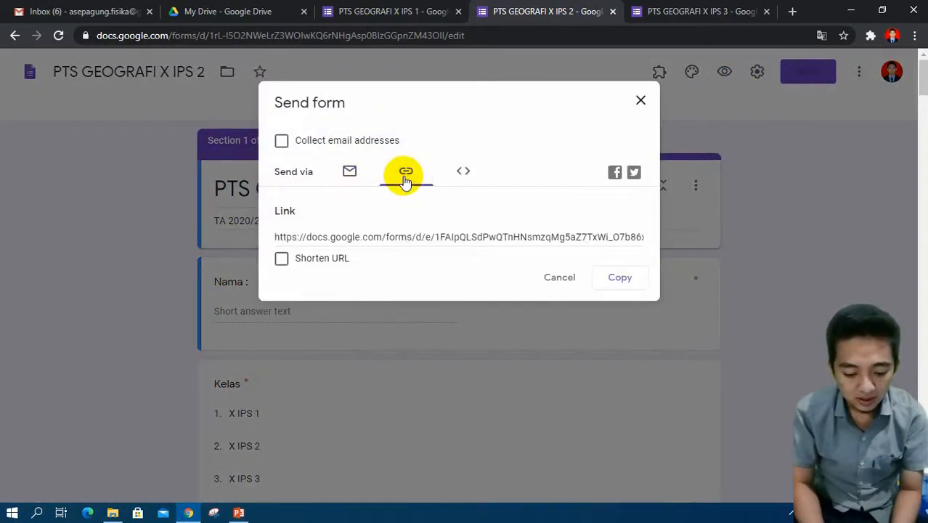
left_click(331, 261)
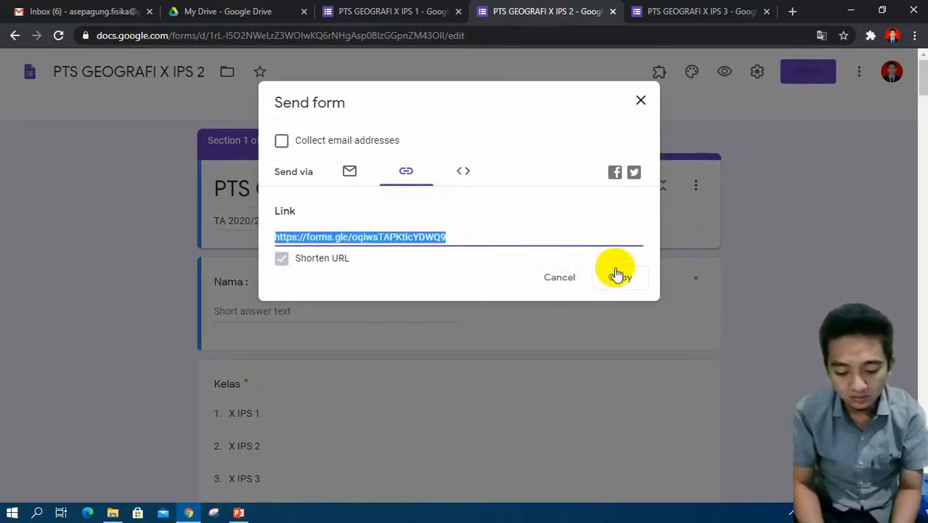
left_click(567, 281)
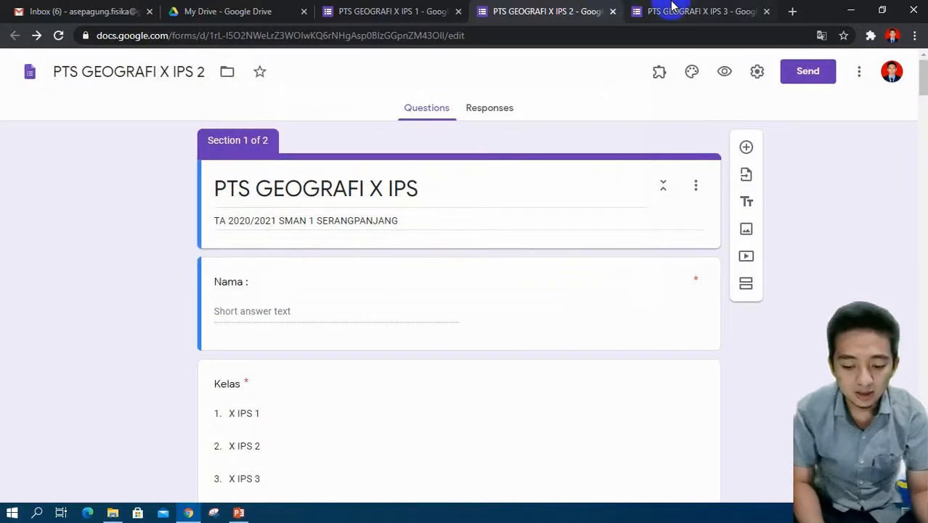
Change the form title inside the IPS 2 copy to PTS GEOGRAFI X IPS 2 so it matches its file name.
left_click(672, 6)
left_click(559, 9)
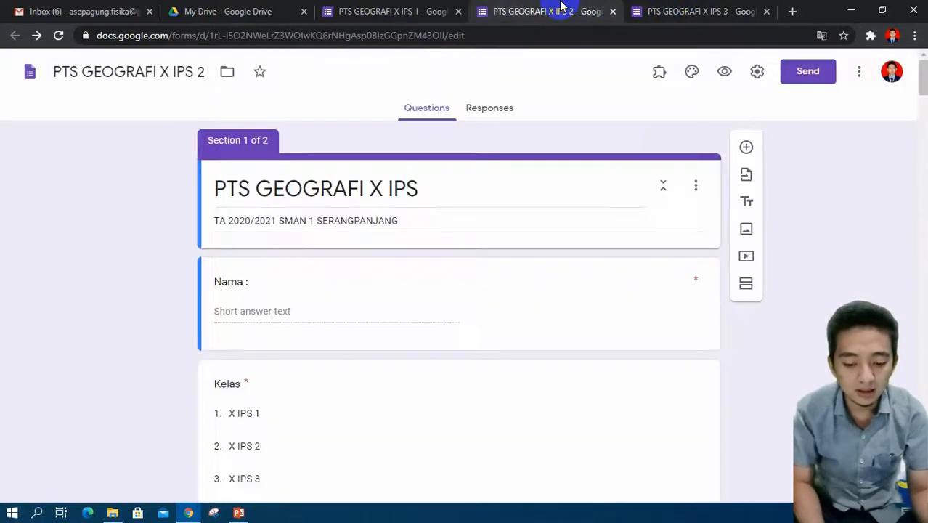
left_click(430, 187)
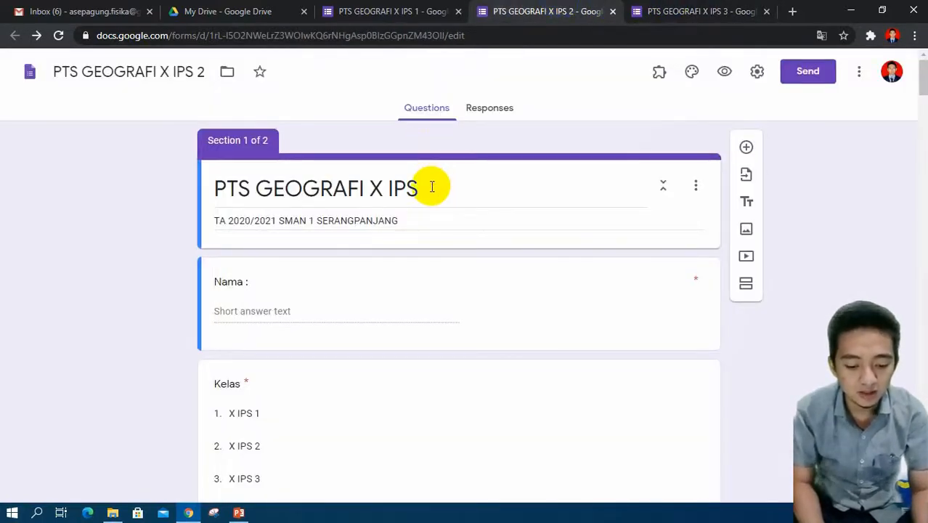
triple_click(430, 187)
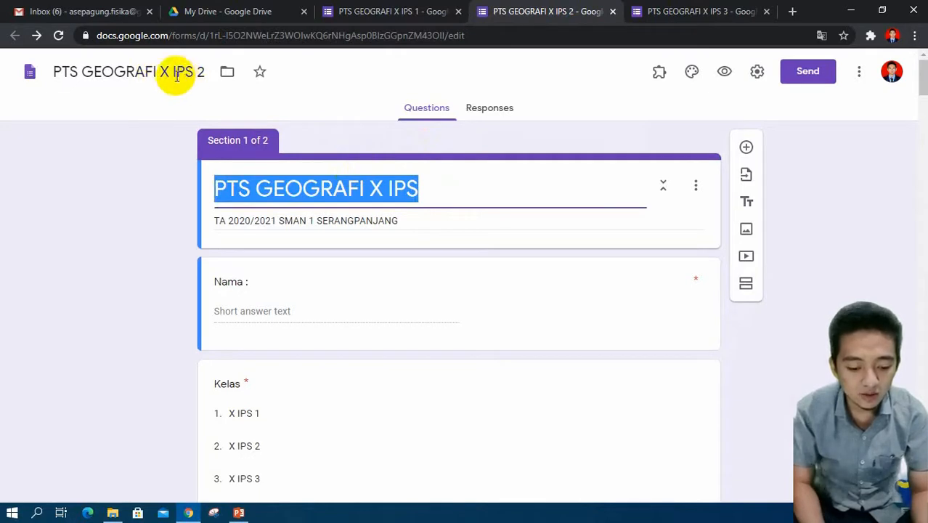
left_click(422, 183)
type("2")
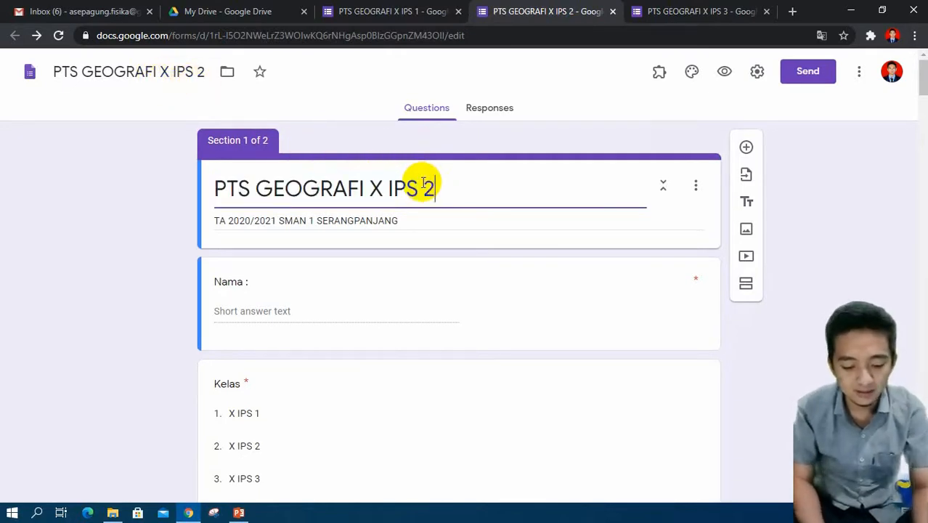
Change the form title inside the IPS 3 copy to PTS GEOGRAFI X IPS 3.
left_click(715, 9)
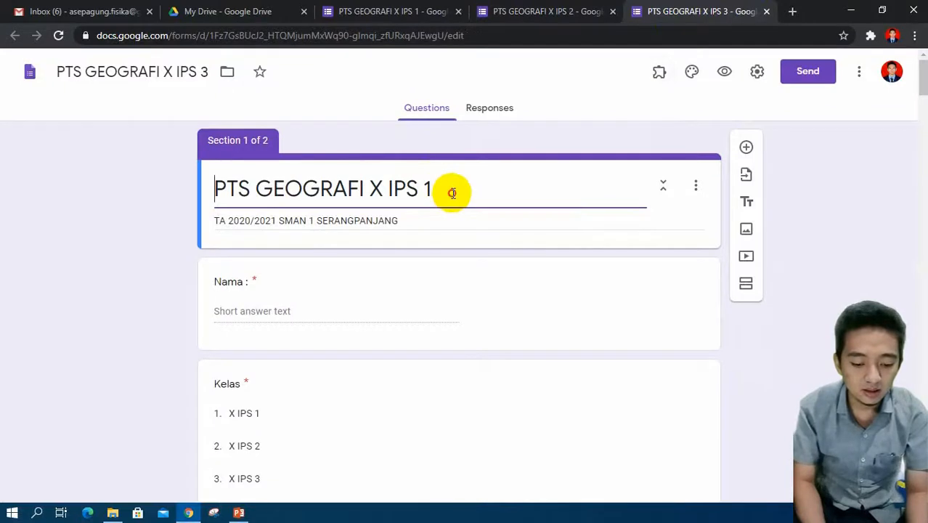
left_click(453, 194)
key("BackSpace")
type("3")
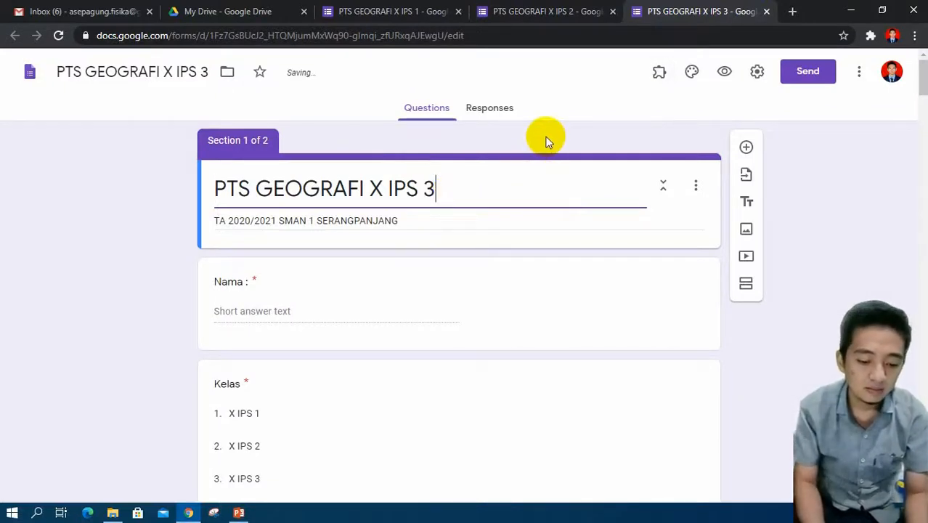
Review the three class forms, closing the IPS 1 send dialog, and compare the opening quiz questions of the IPS 1 and IPS 2 forms.
left_click(423, 8)
left_click(518, 12)
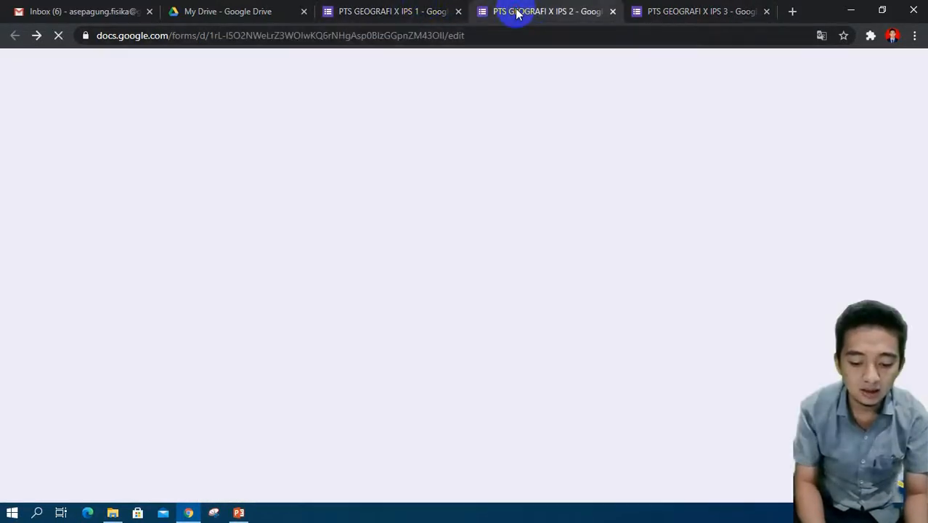
left_click(647, 12)
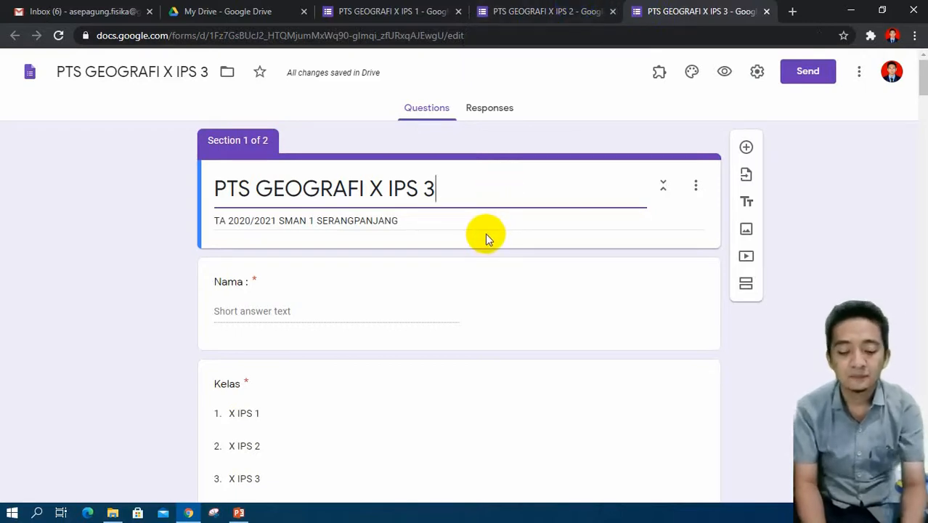
left_click(519, 9)
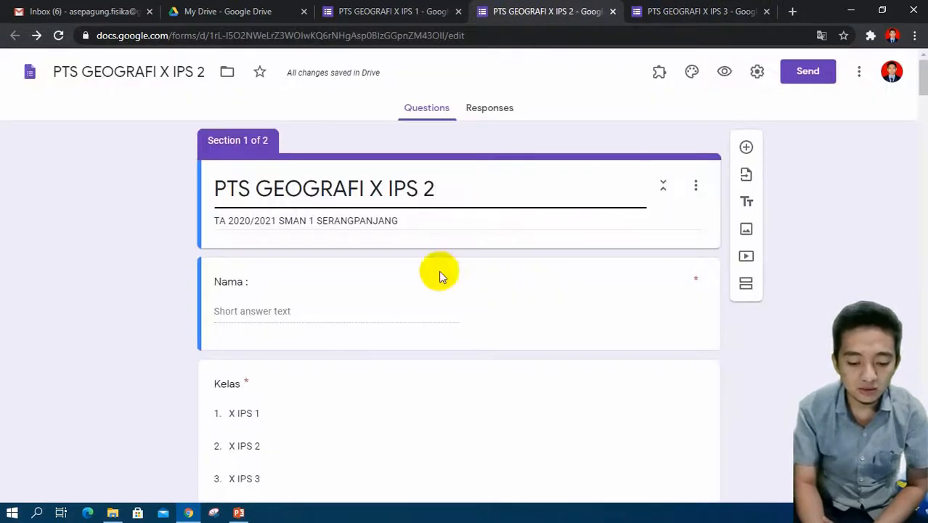
left_click(400, 7)
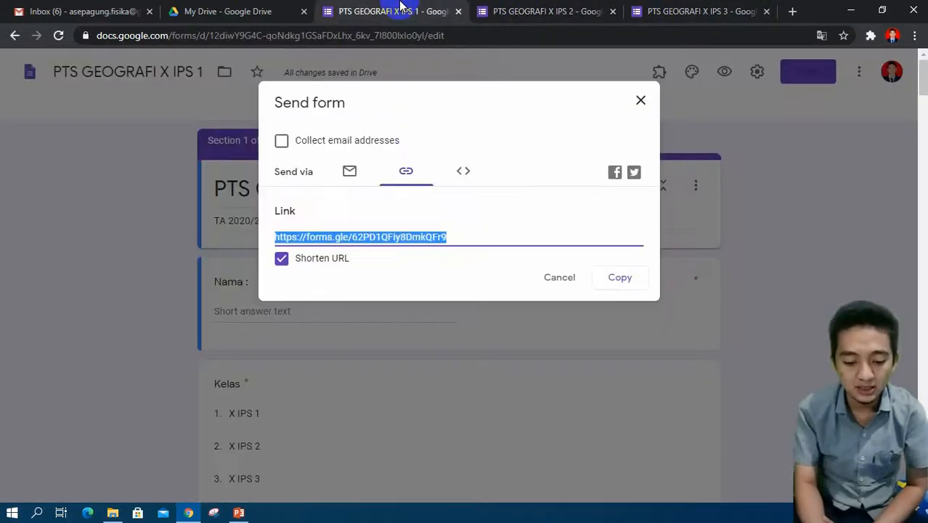
left_click(641, 100)
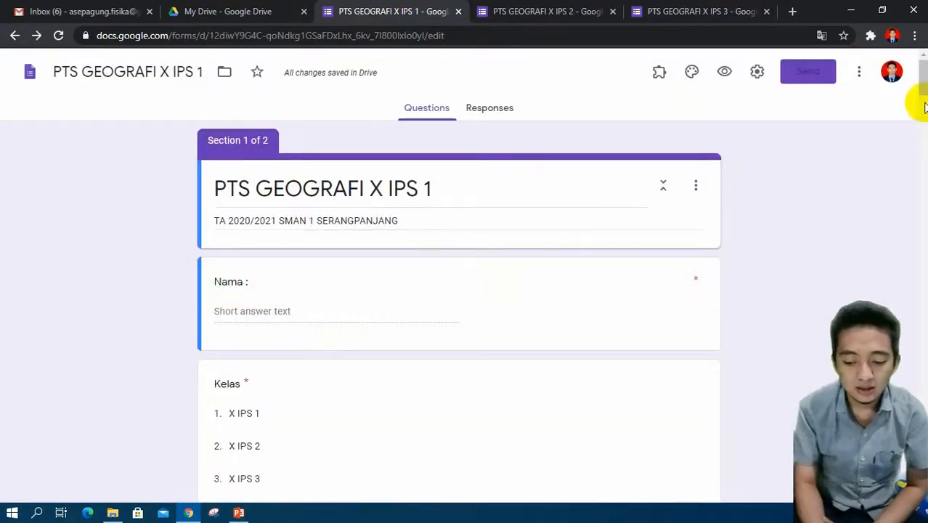
left_click_drag(919, 50, 921, 125)
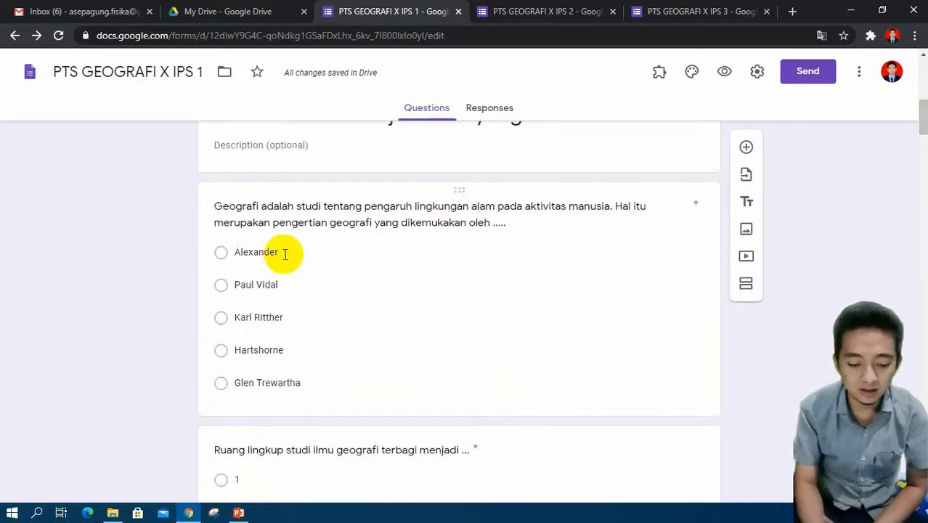
left_click(538, 9)
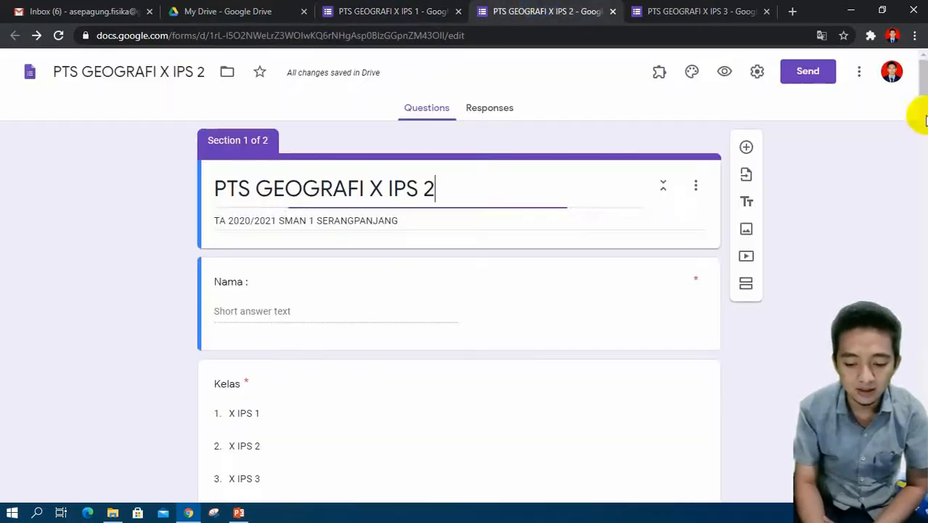
left_click_drag(924, 84, 918, 112)
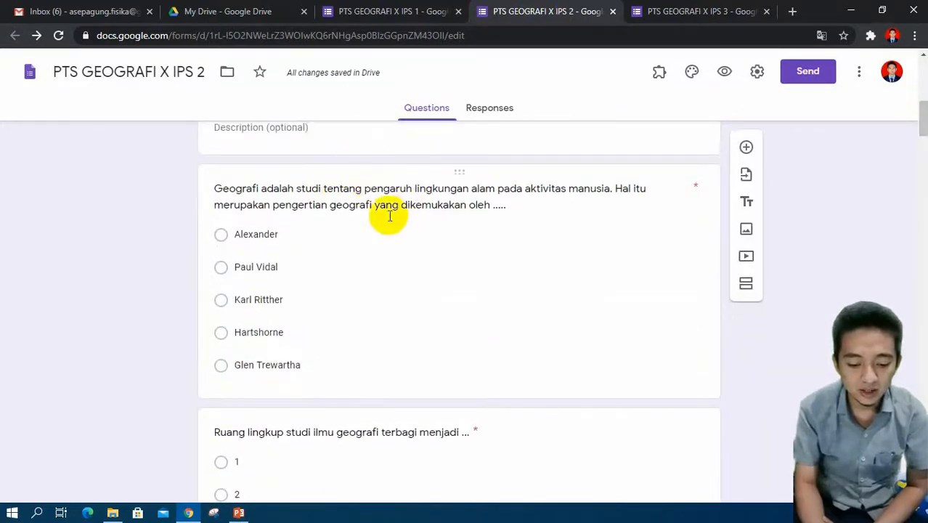